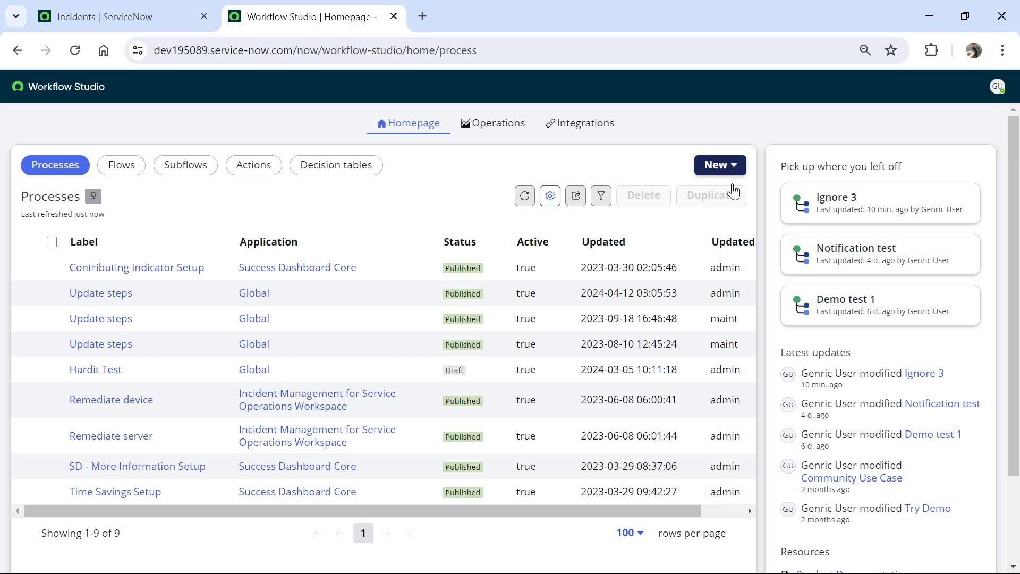
Create a new Global flow named 'Exit and Skip Demo FD' and open its builder.
click(720, 165)
click(736, 216)
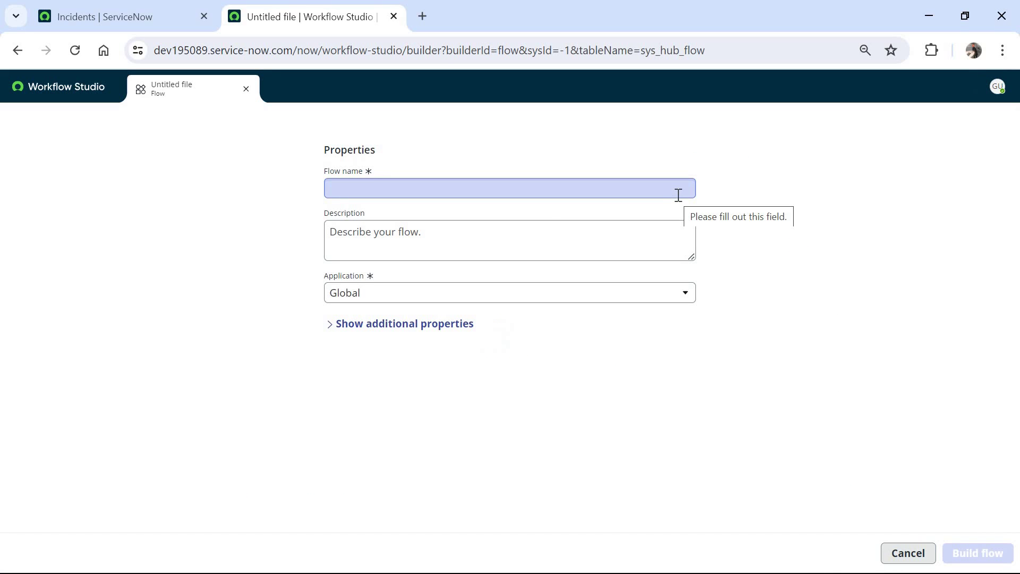
click(678, 195)
text(Exit a)
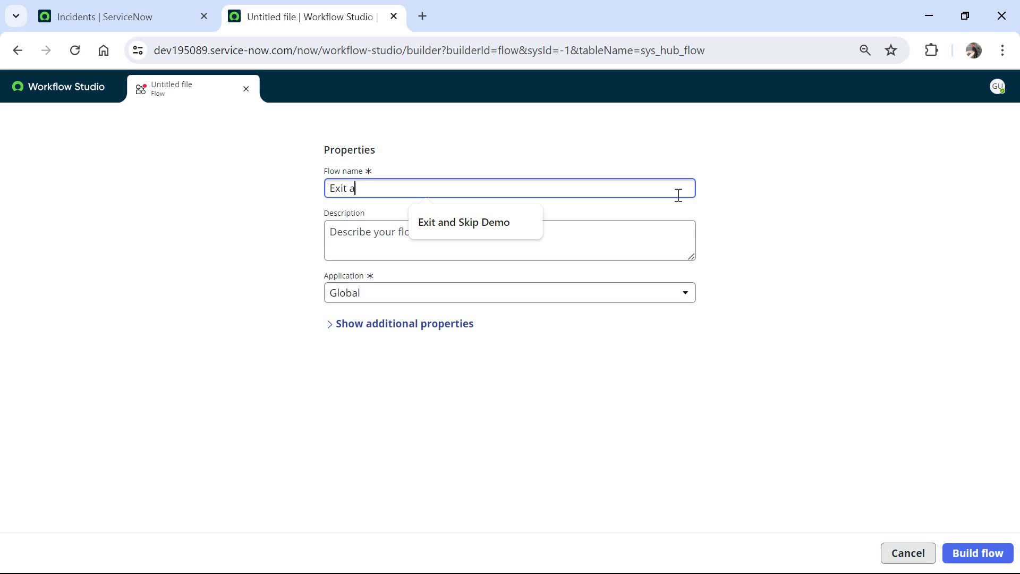
key(Down)
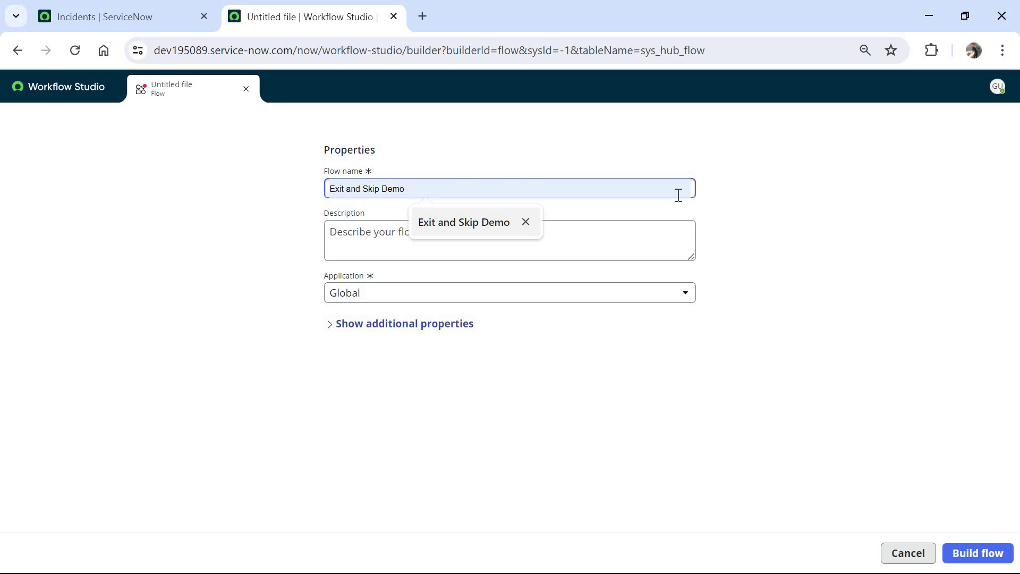
key(Return)
text(FD)
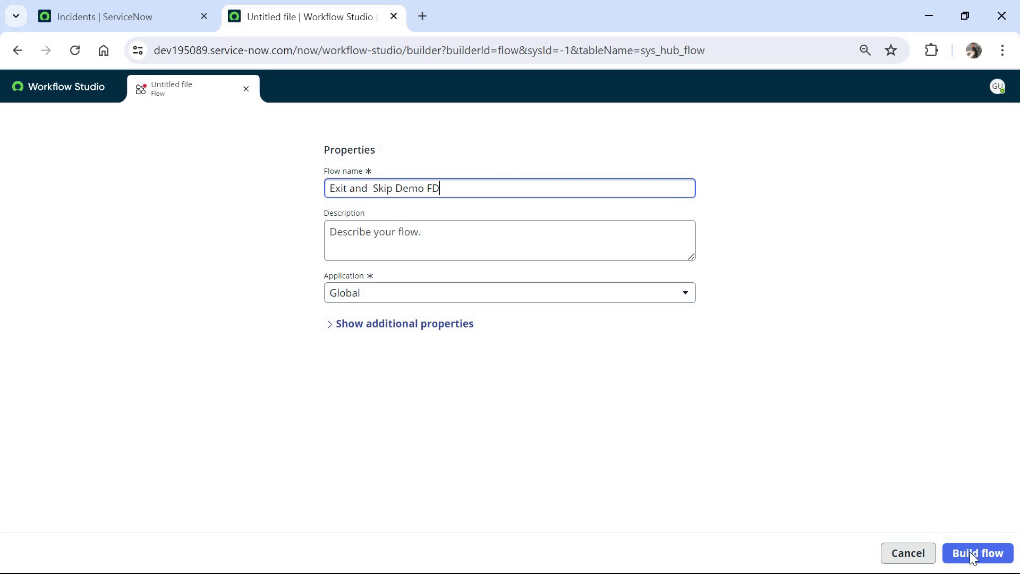
click(980, 561)
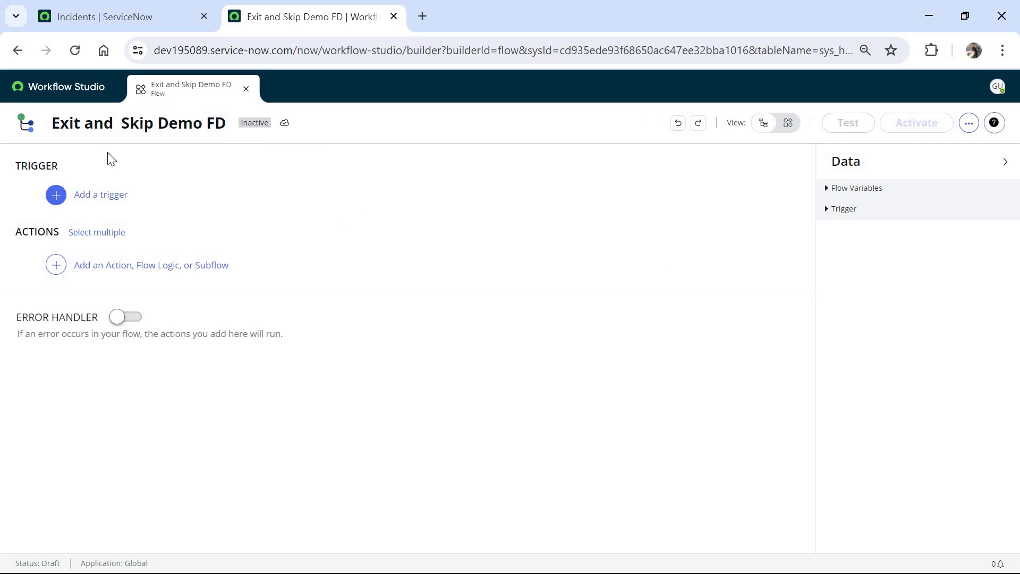
Give the flow a Daily trigger running at 14:00.
click(117, 200)
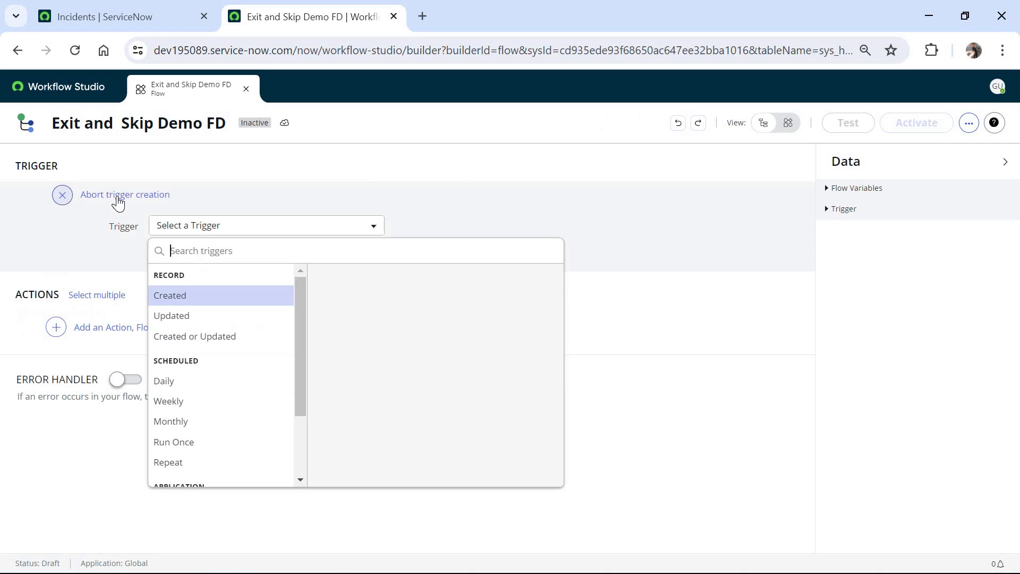
click(240, 389)
click(768, 295)
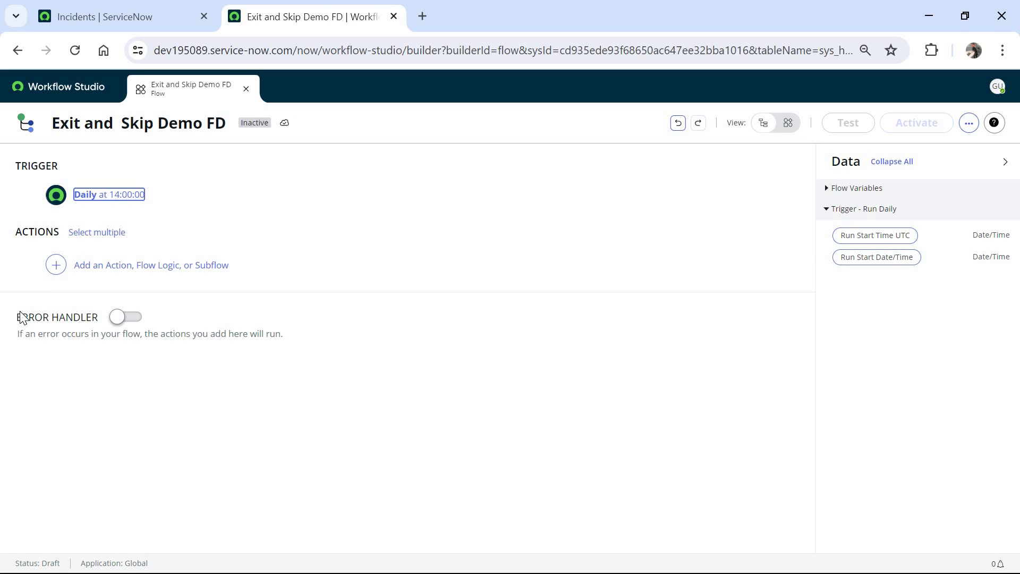
Add a Look Up Records action on the Incident table.
click(123, 266)
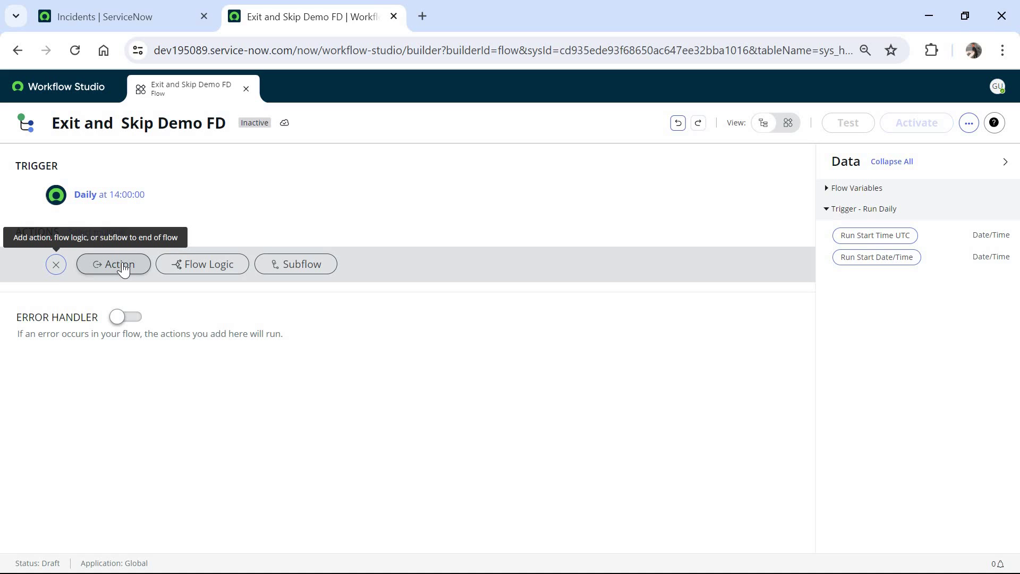
click(123, 268)
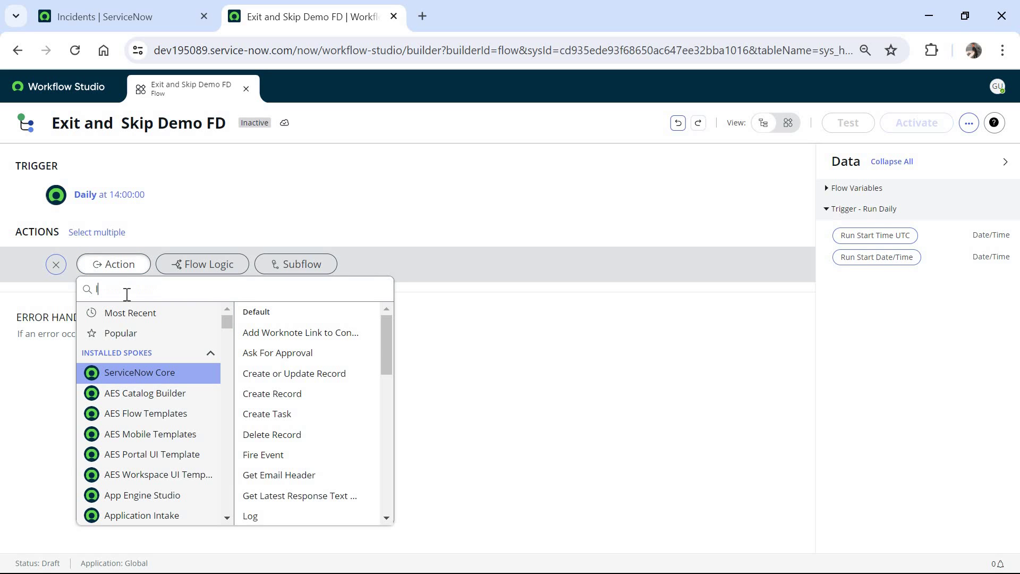
click(303, 333)
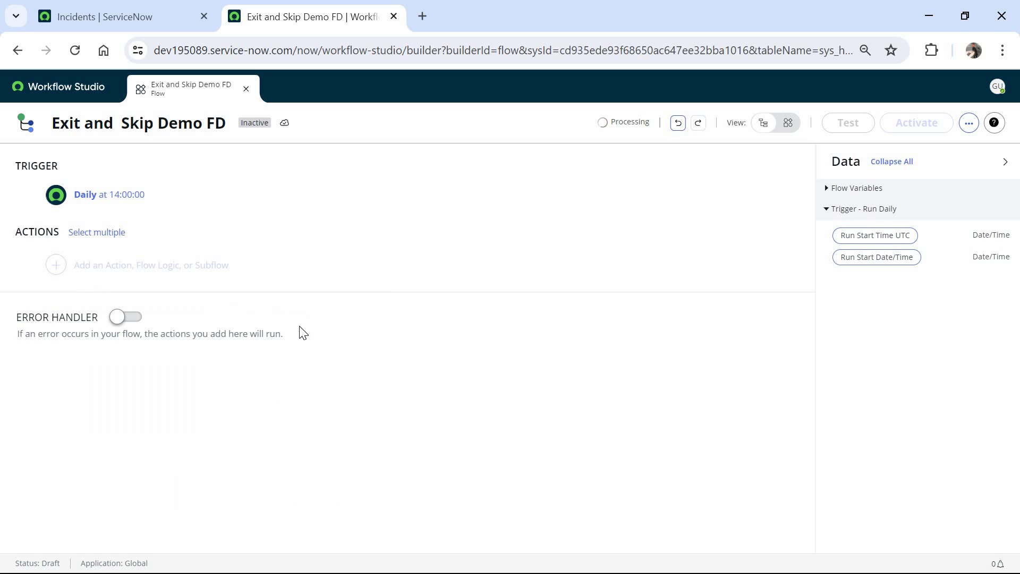
click(360, 326)
text(inciden)
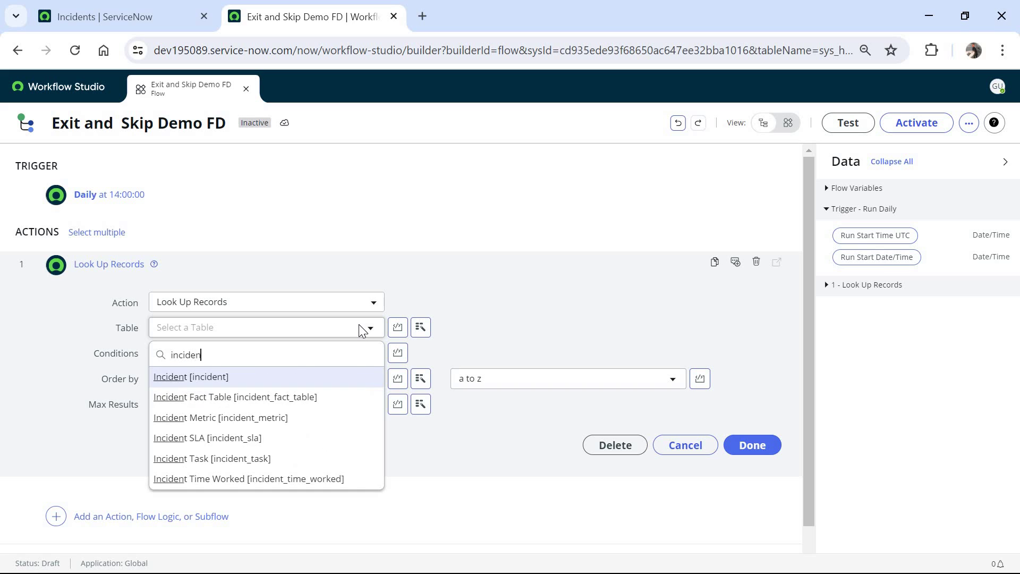
key(Down)
key(Up)
key(Return)
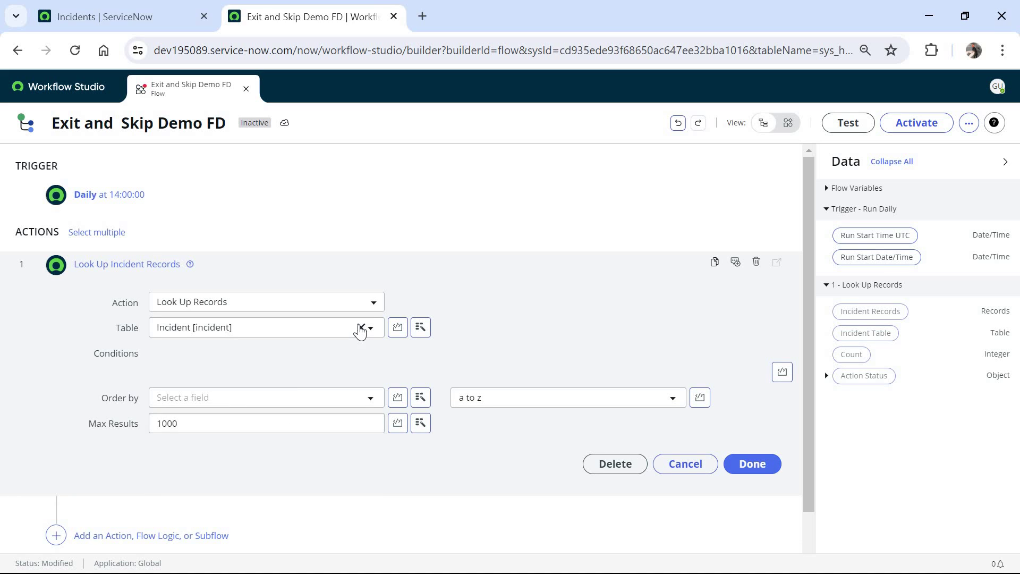
Limit the lookup to 2000 results with the condition Active is true.
click(182, 476)
double_click(169, 477)
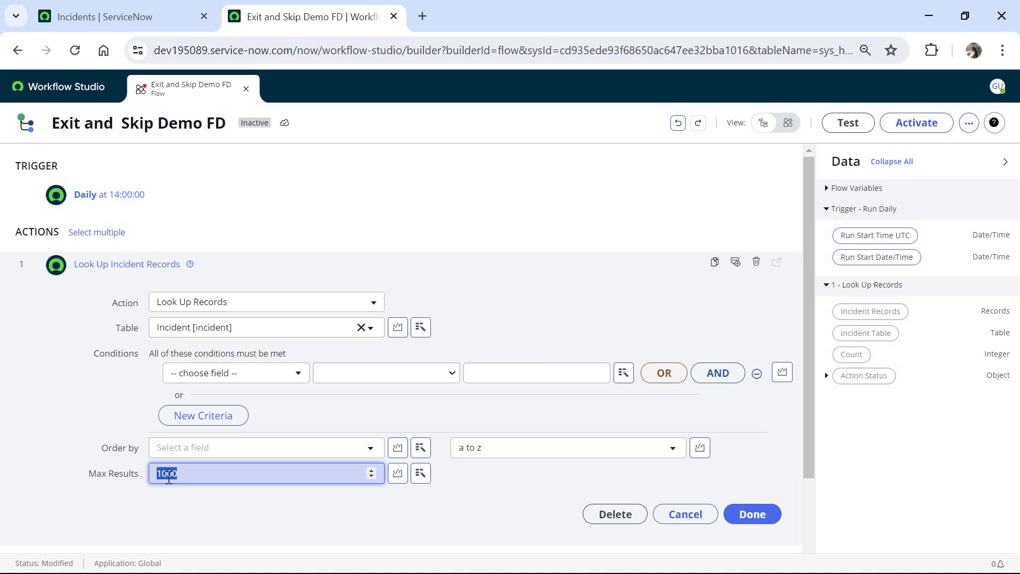
text(20)
click(290, 378)
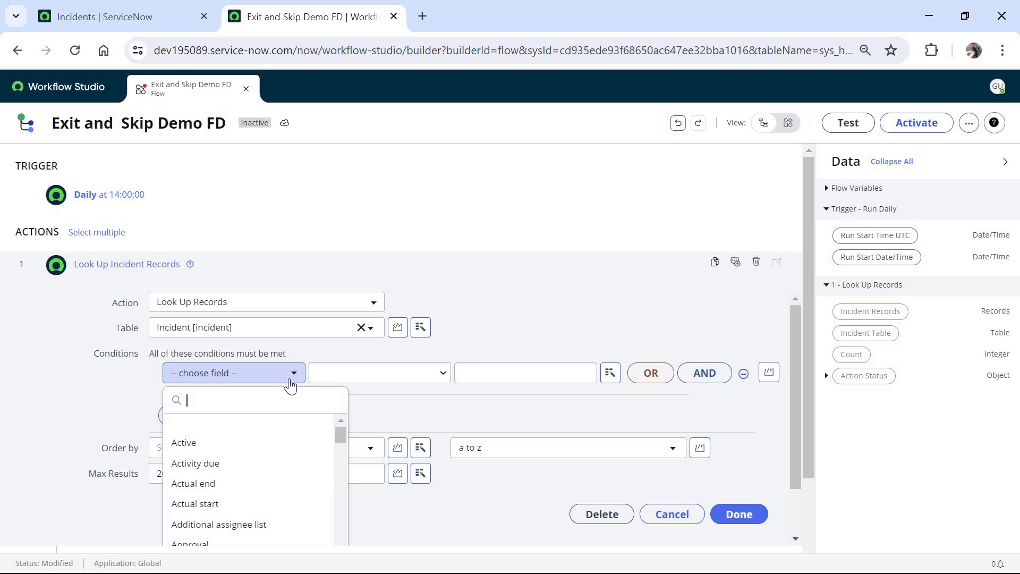
text(ac)
key(Down)
key(Return)
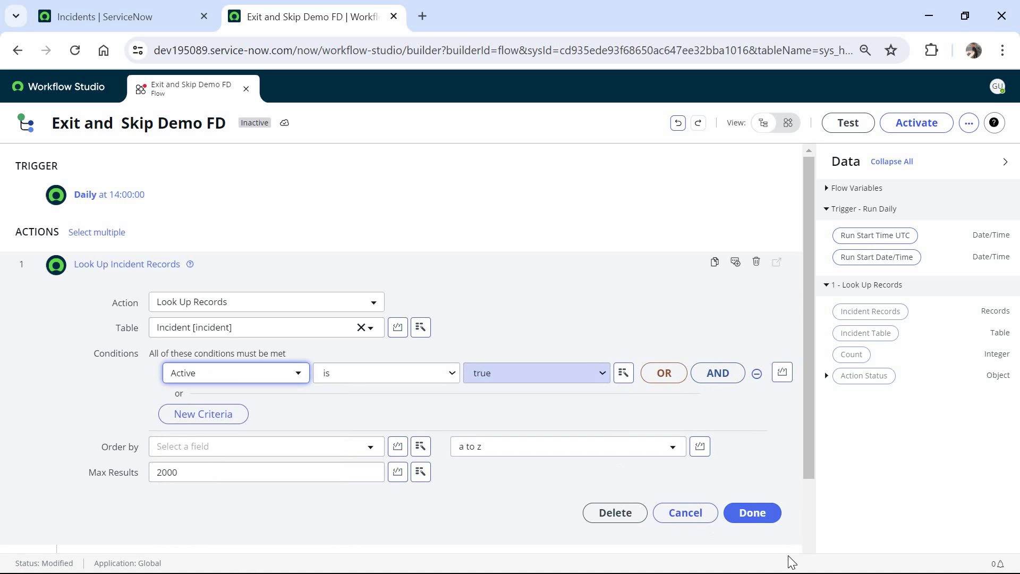
click(768, 526)
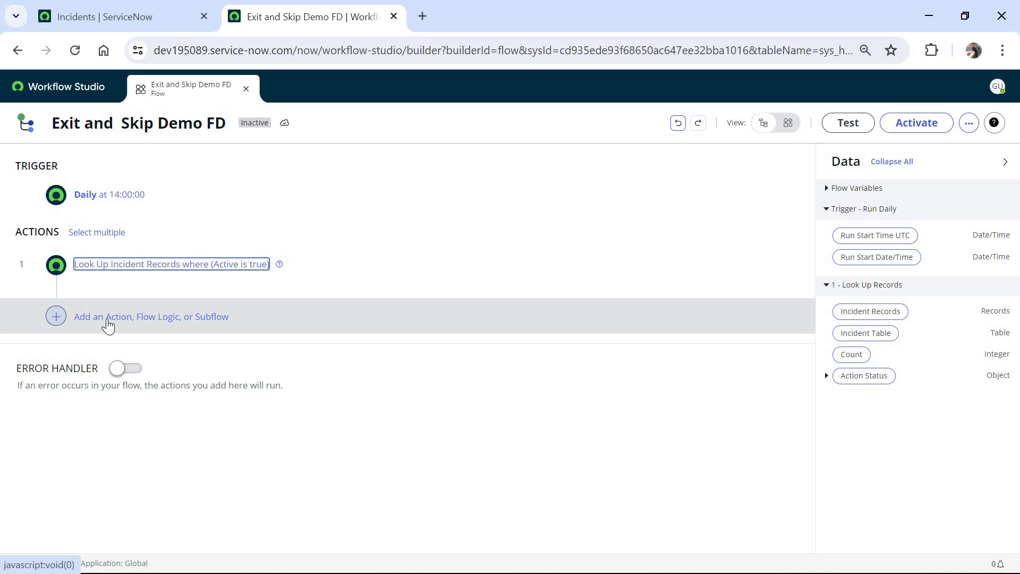
click(106, 320)
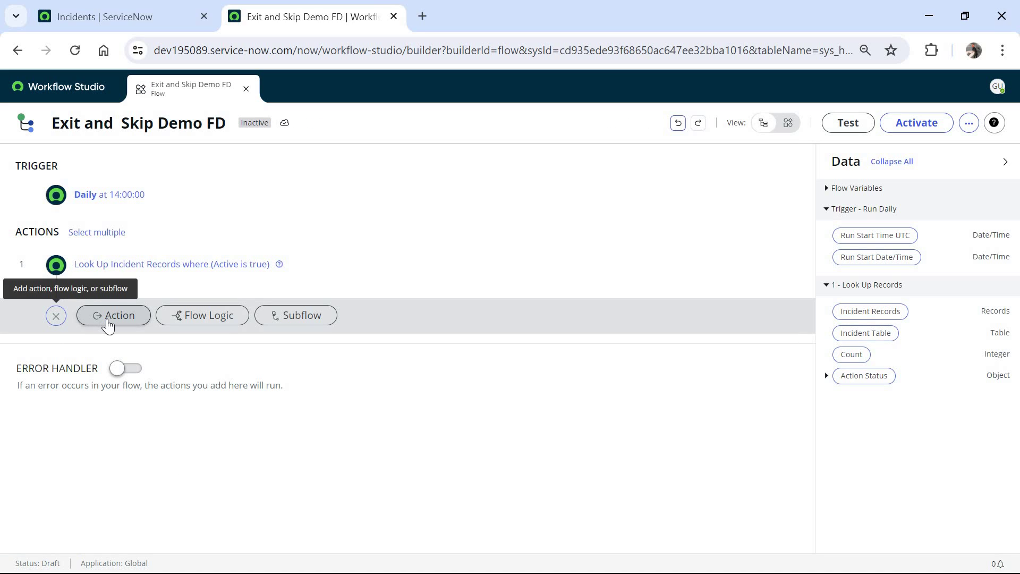
Add a For Each loop over the Incident Records returned by the lookup.
click(213, 322)
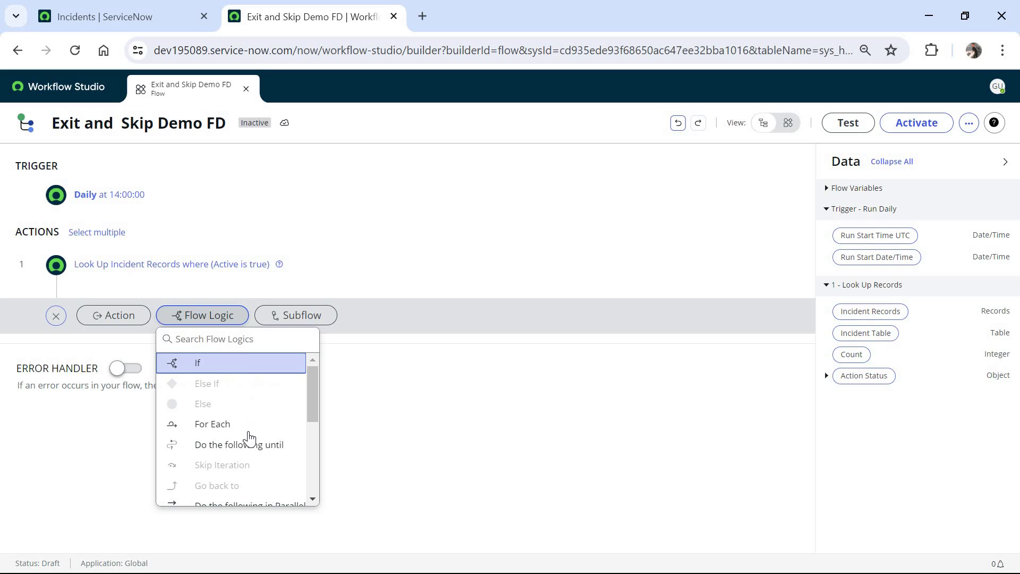
click(246, 431)
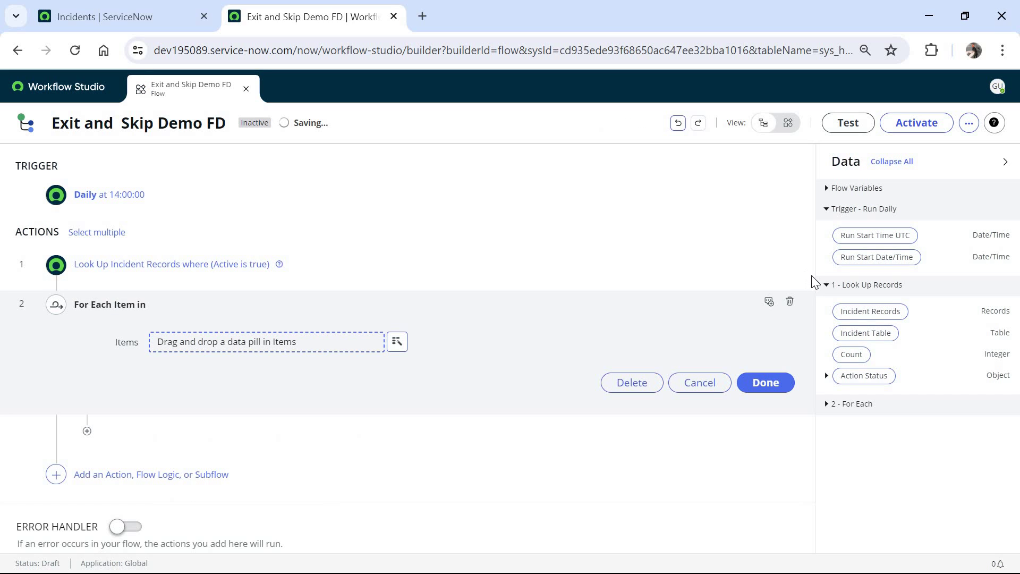
drag(896, 318, 337, 352)
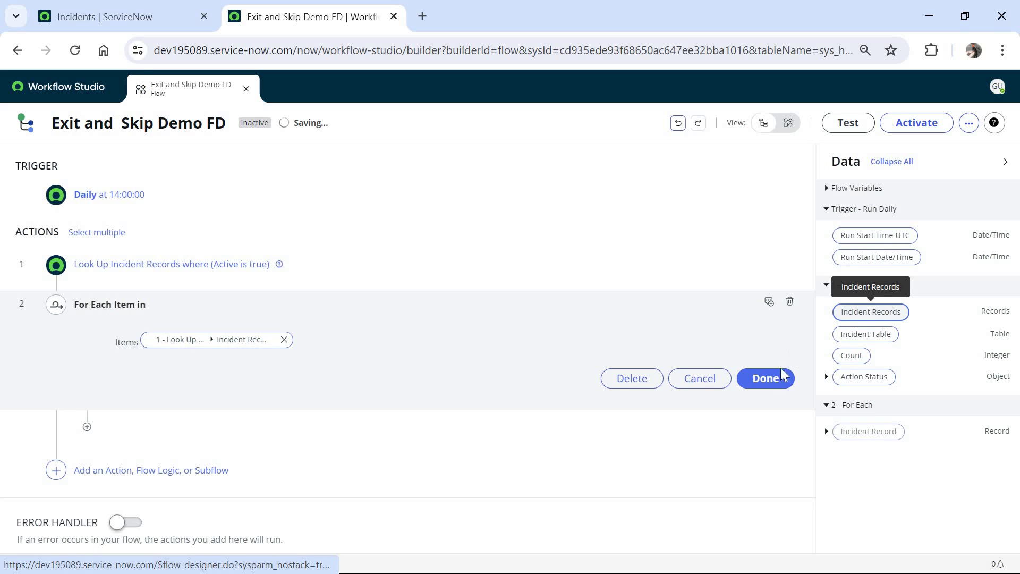
click(765, 378)
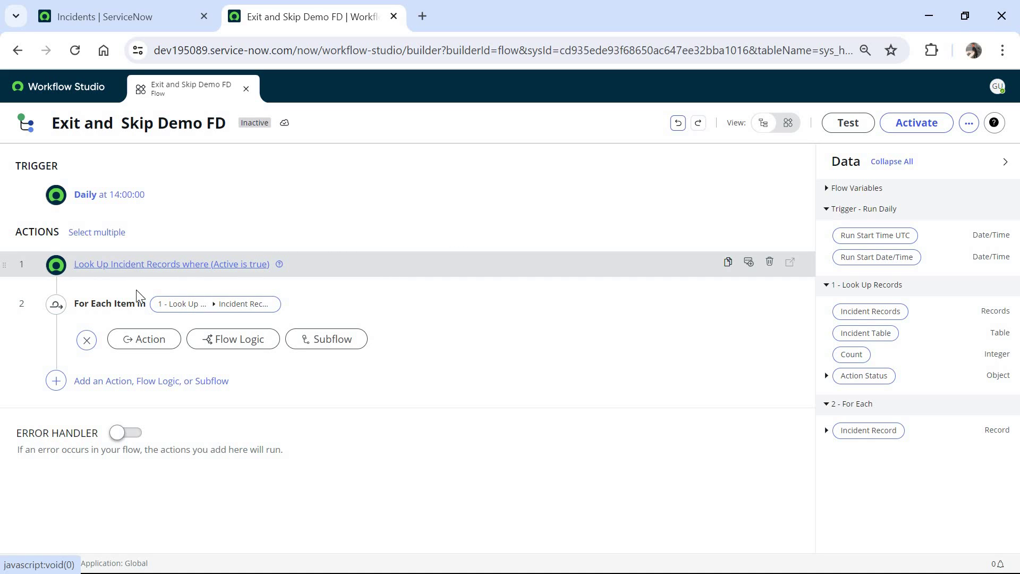
Inside the loop, add an If step labelled 'Check the count' testing lookup Count greater than 1000.
click(219, 341)
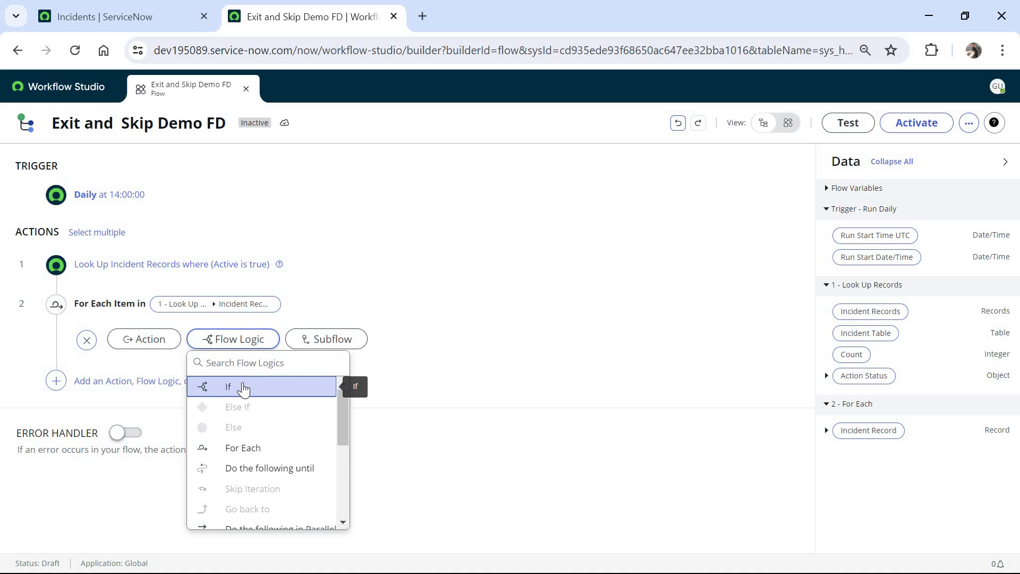
click(244, 387)
text(Check the count of incident records)
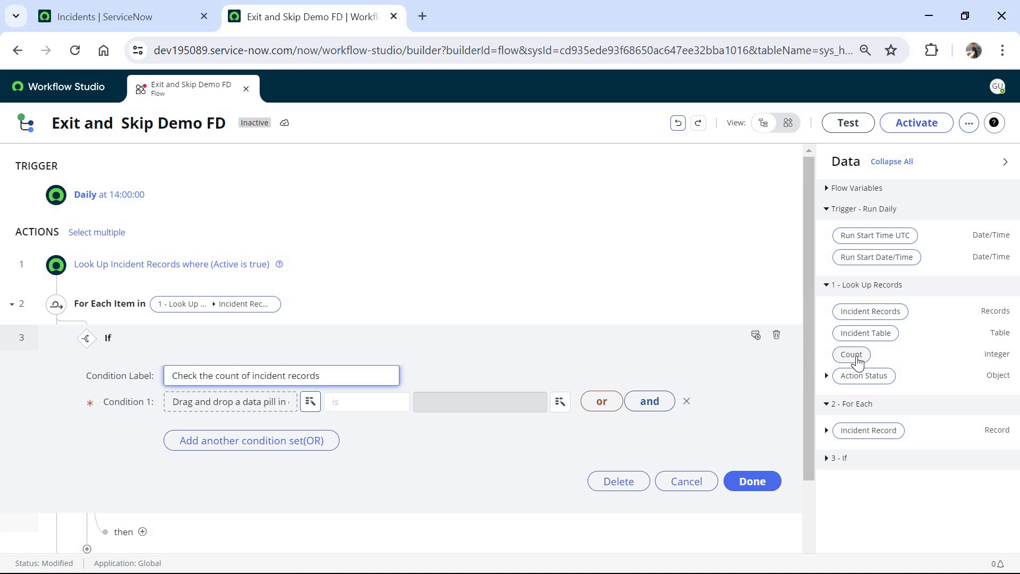
drag(849, 357, 262, 405)
click(407, 399)
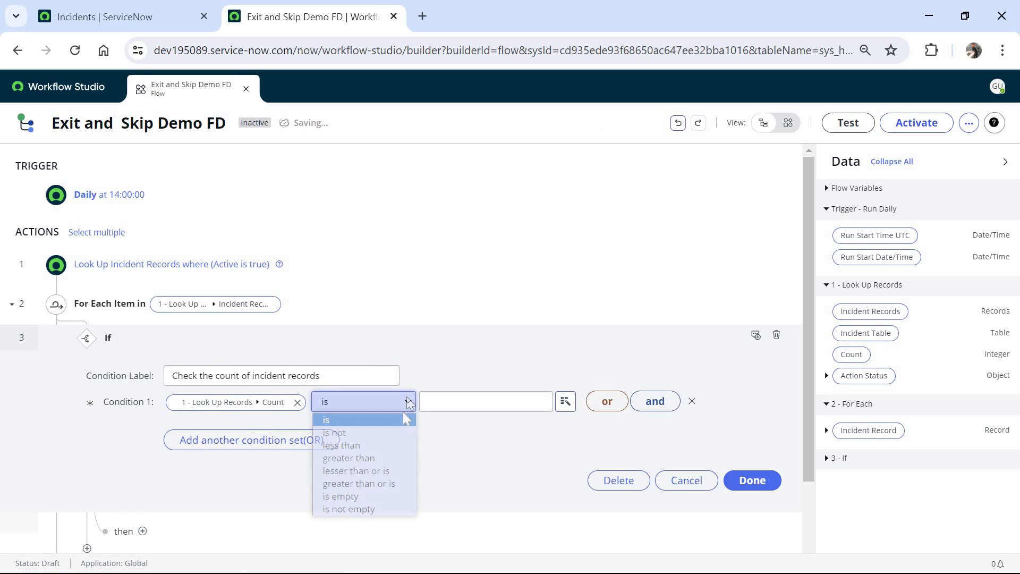
click(394, 458)
click(455, 394)
text(1000)
click(763, 479)
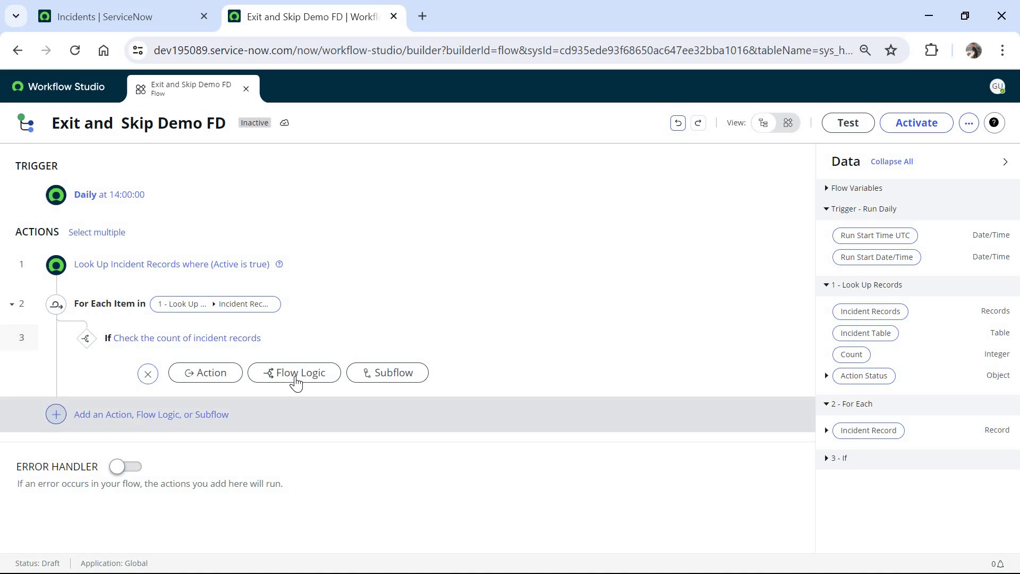
click(296, 381)
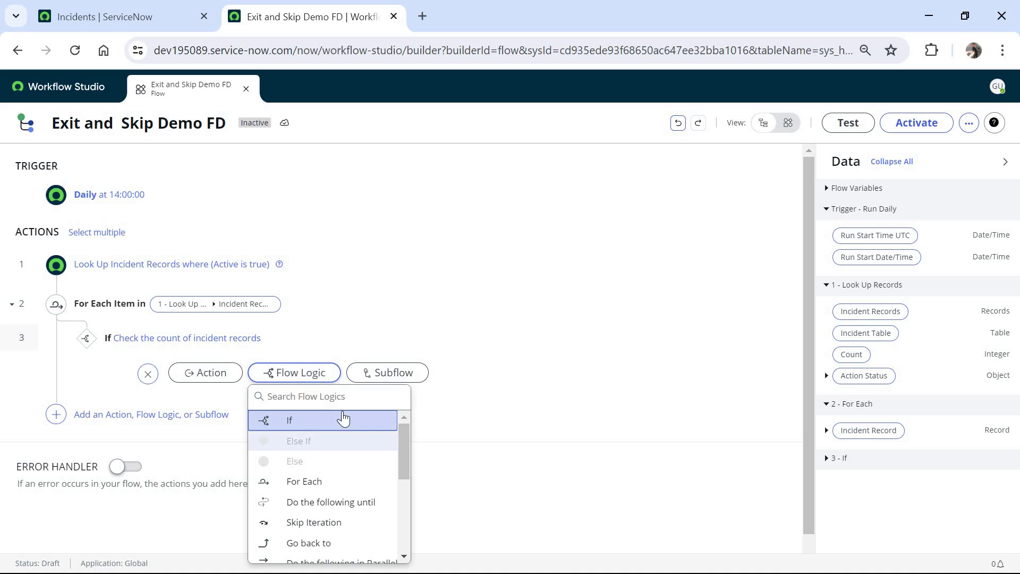
Add an Exit Loop step inside the If branch.
click(346, 393)
text(ex)
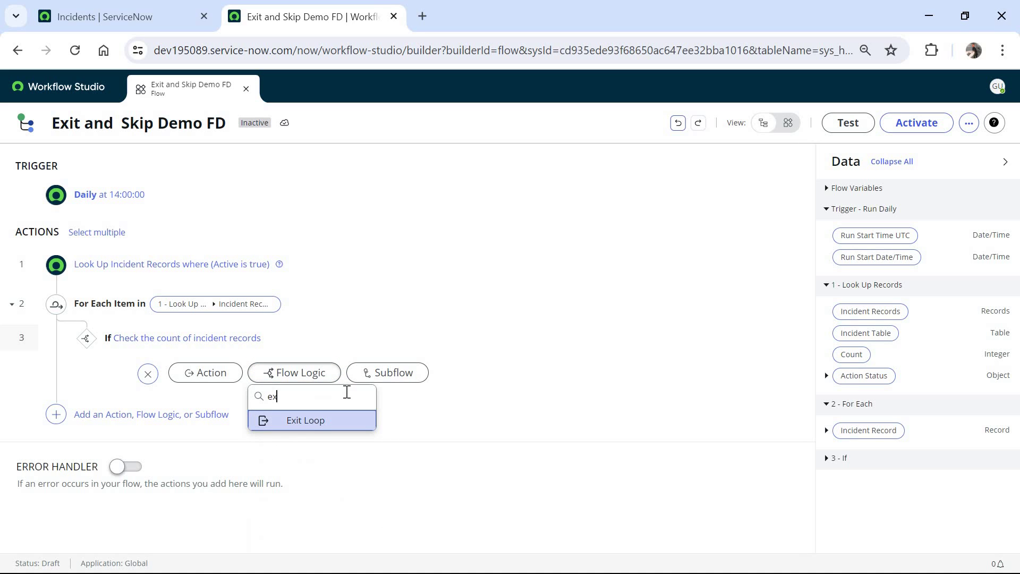
key(Return)
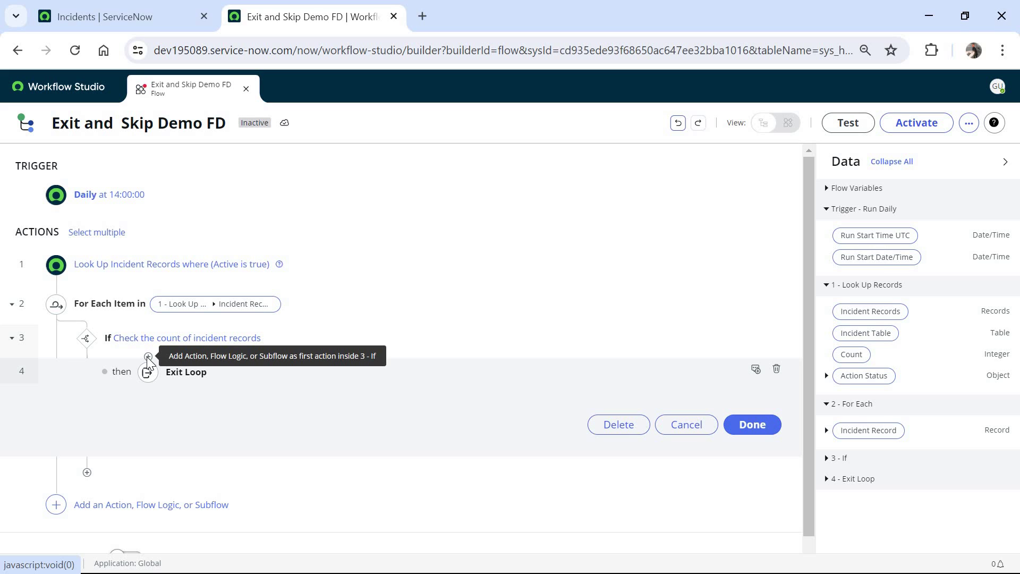
Add a Log step before Exit Loop with an 'Exiting the loop' message.
click(149, 357)
click(192, 378)
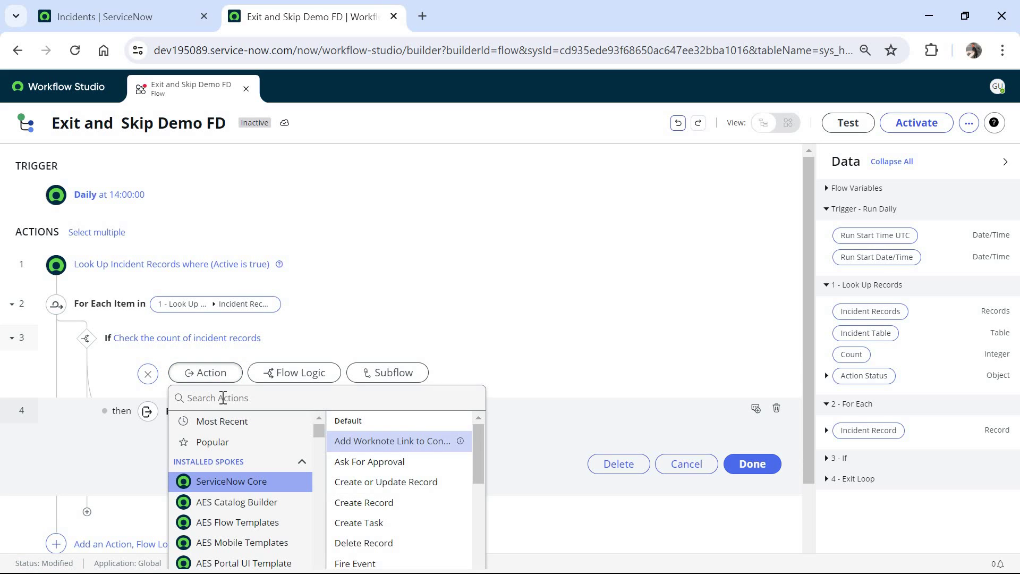
click(223, 398)
text(log)
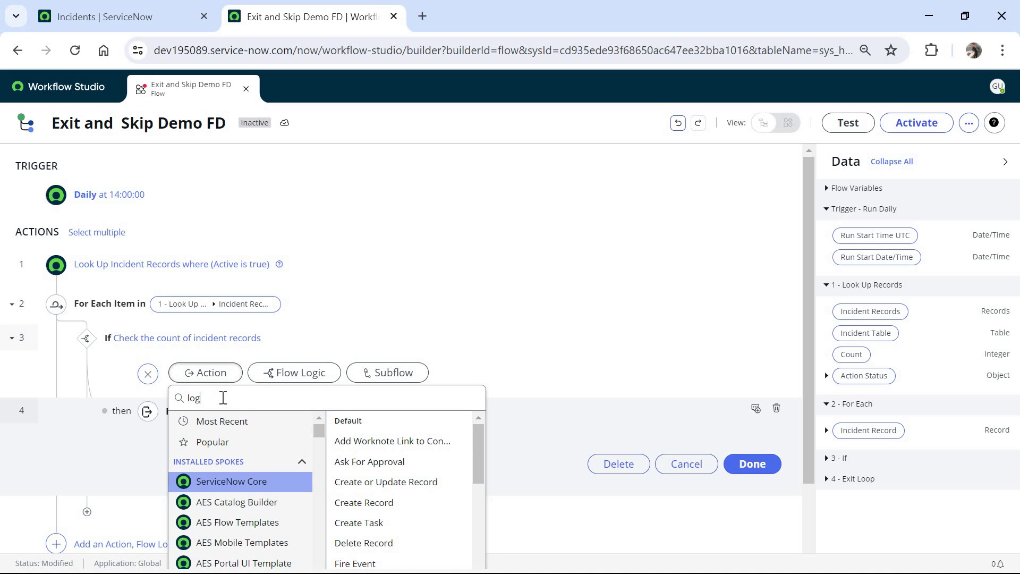
key(Return)
click(282, 459)
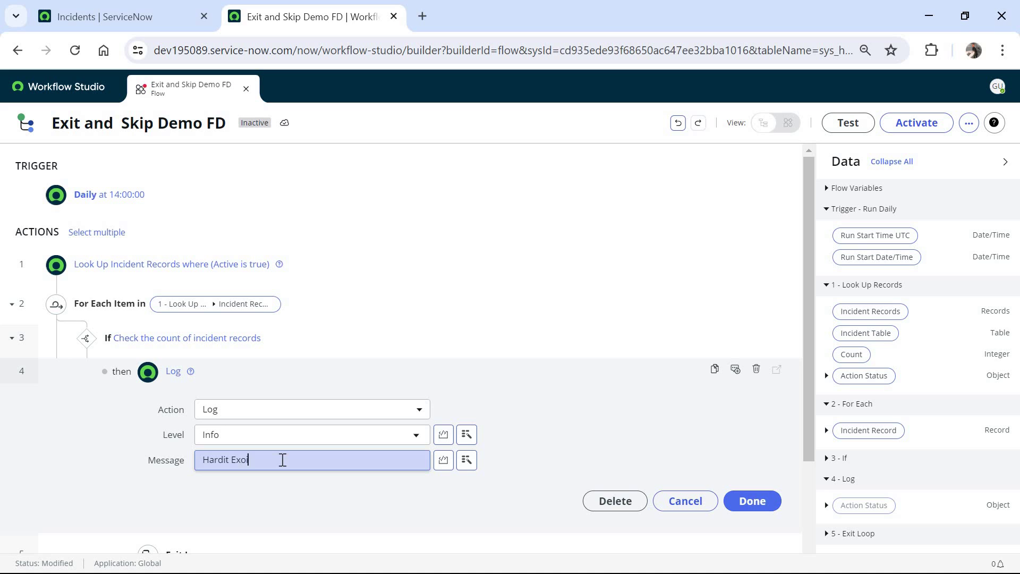
text(Hardit Exiting the loop)
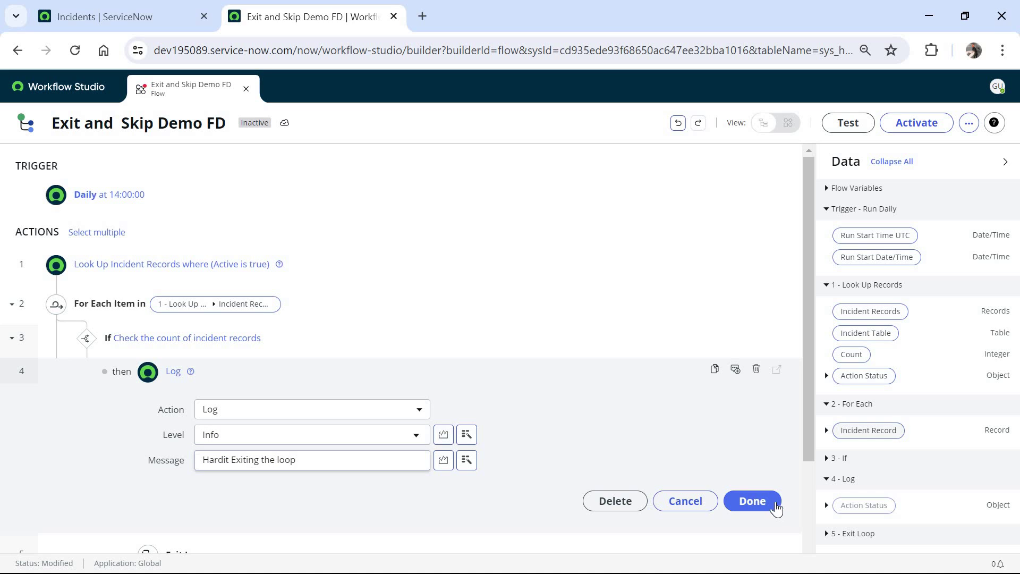
click(773, 499)
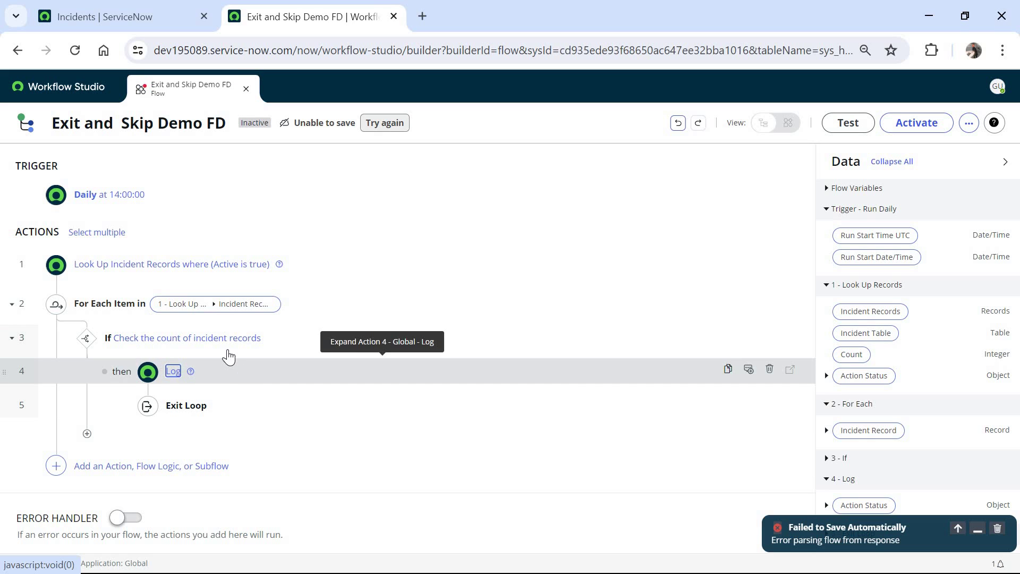
Add an Else If branch after the If, labelled 'Check the category Inquiry/Help'.
click(87, 433)
click(214, 444)
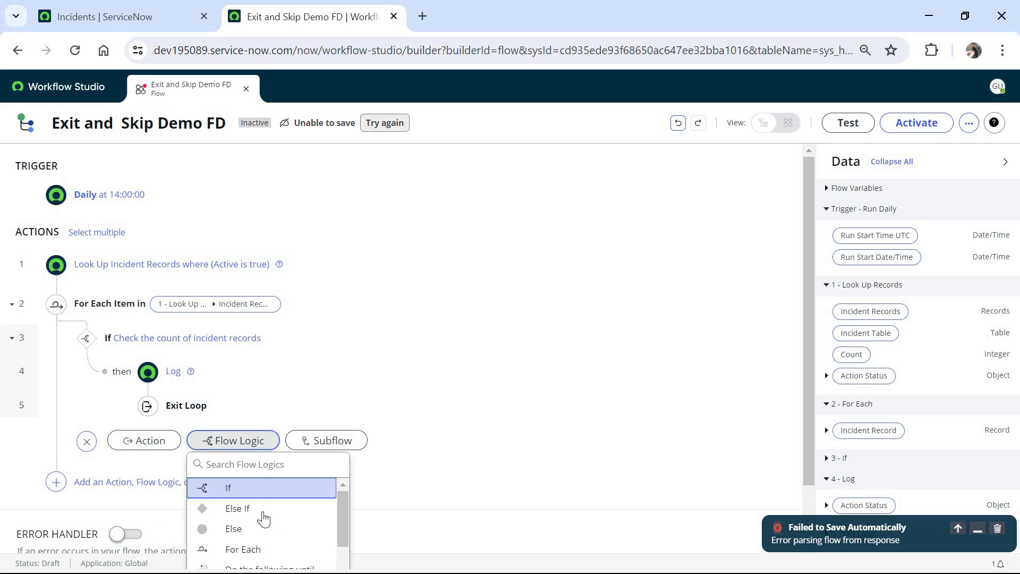
click(266, 505)
scroll(802, 432, down, 3)
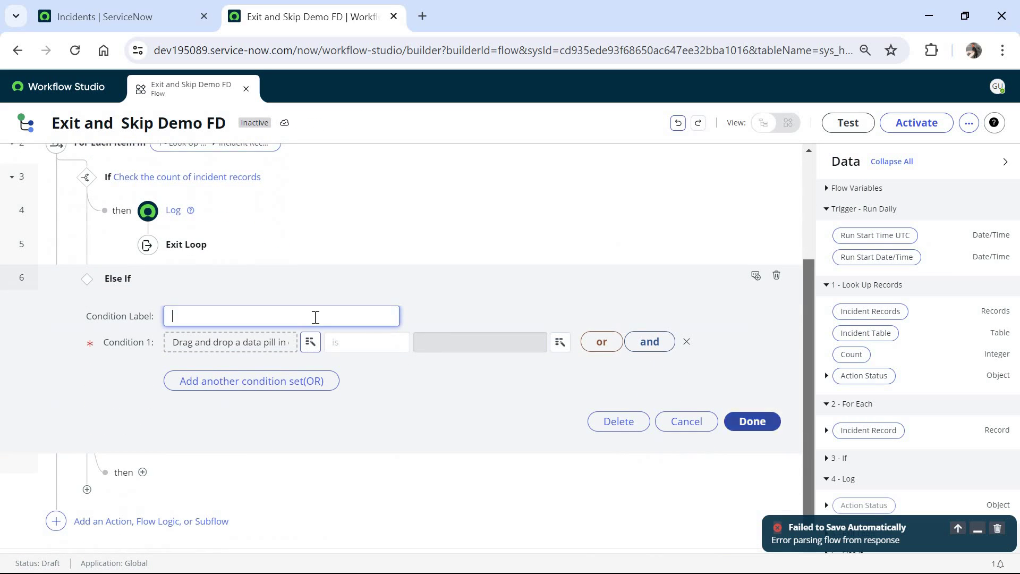
click(314, 317)
text(Check )
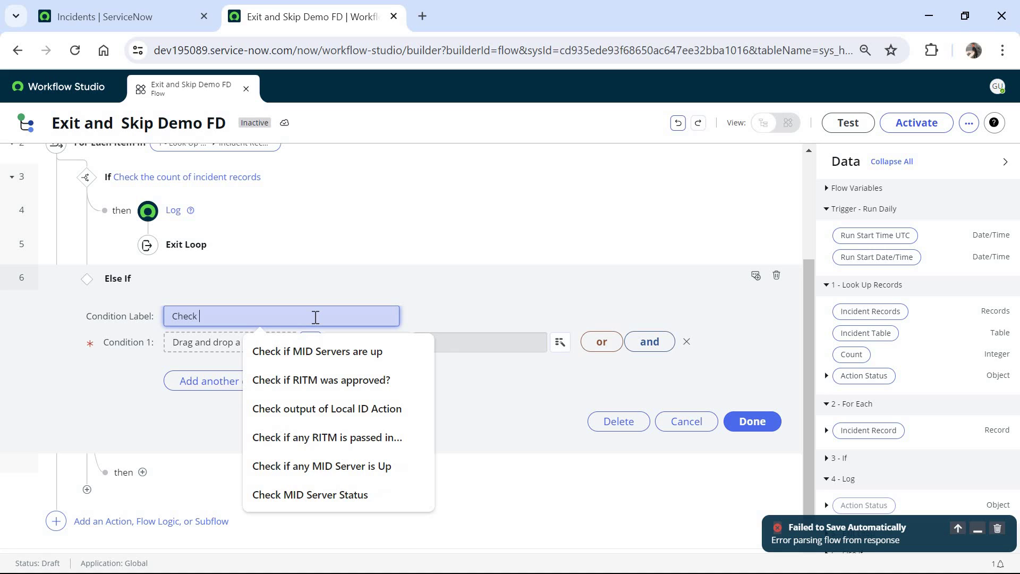
text(the ca)
key(Down)
key(Down)
key(Return)
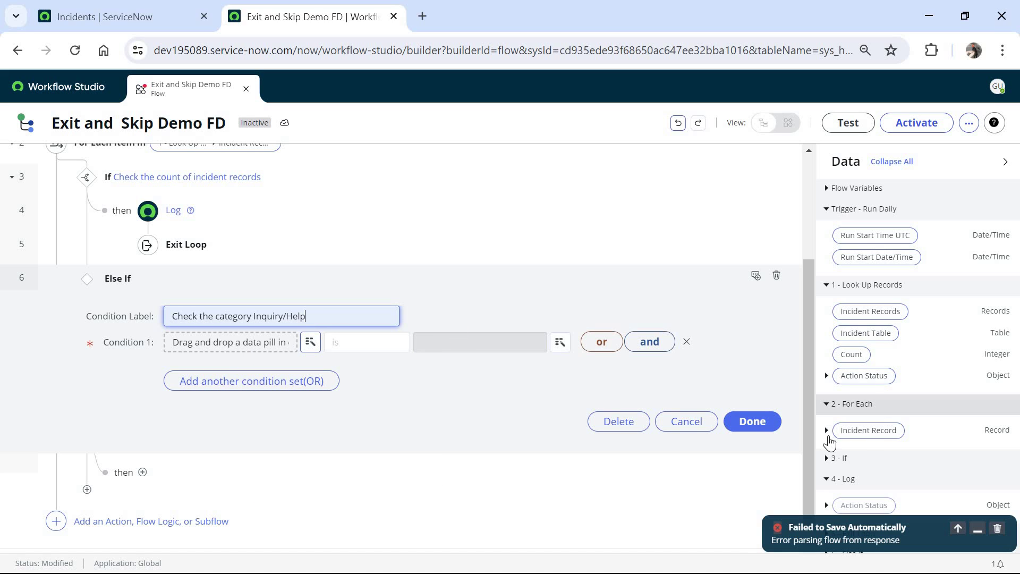
click(998, 529)
Set the Else If condition to the looped incident's Category is Inquiry / Help.
click(826, 430)
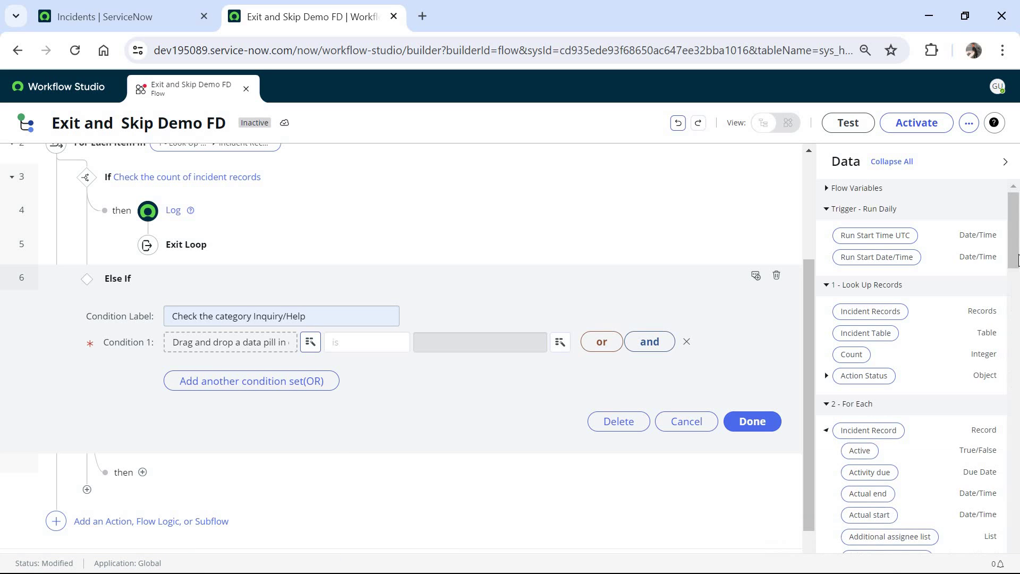
scroll(1015, 292, down, 3)
scroll(1016, 294, down, 3)
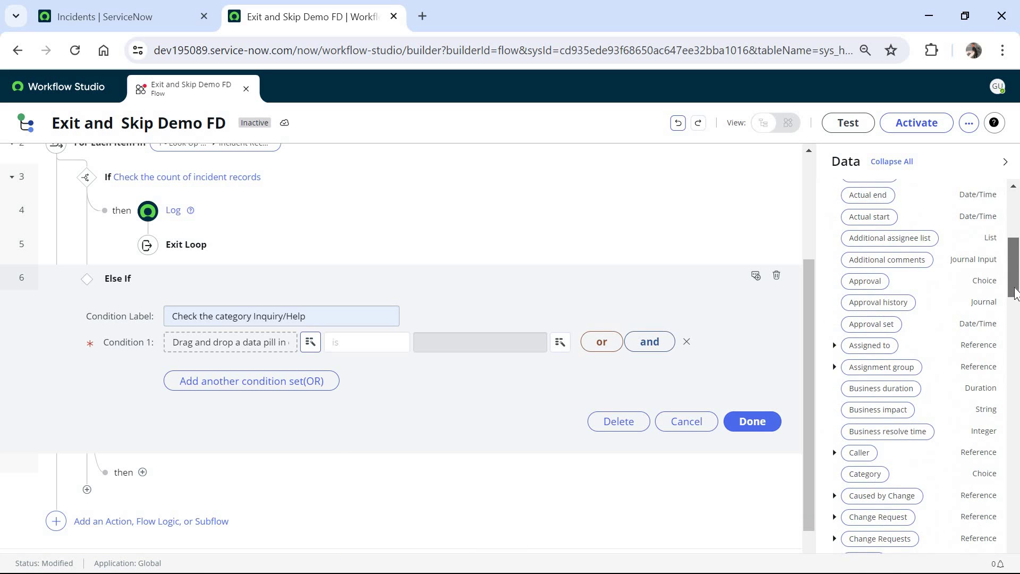
scroll(871, 419, down, 1)
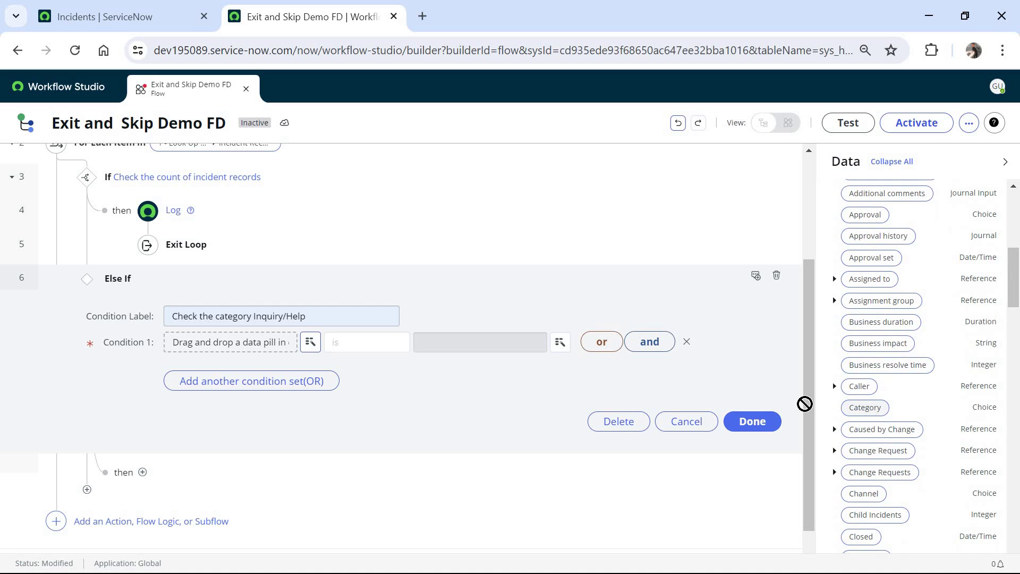
drag(867, 409, 246, 352)
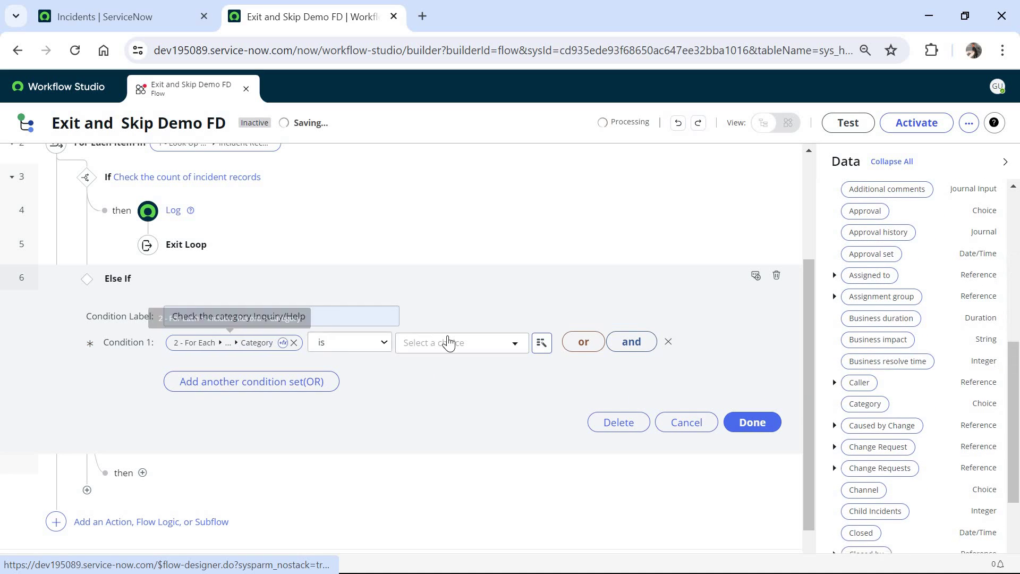
click(451, 343)
click(458, 385)
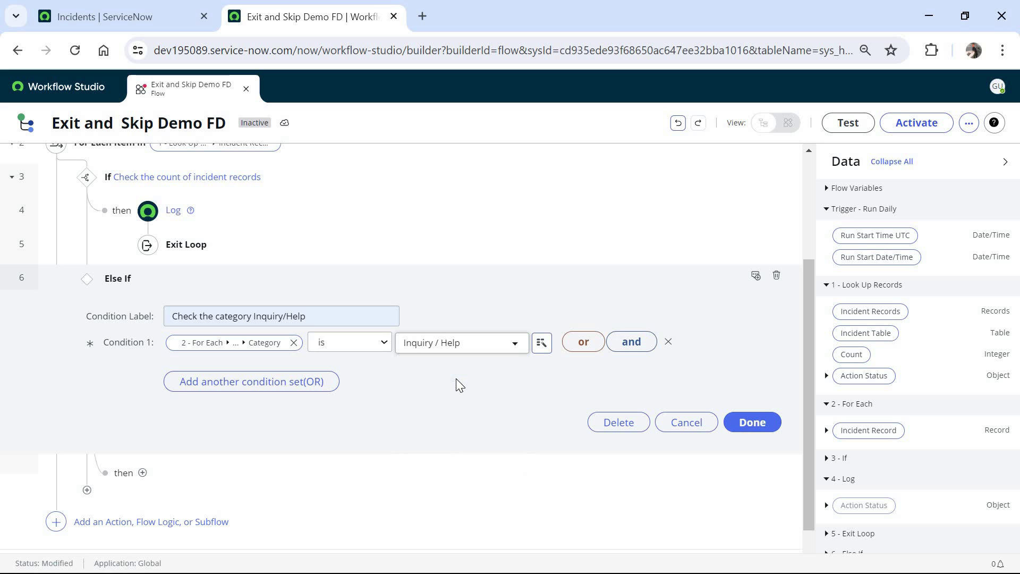
click(765, 425)
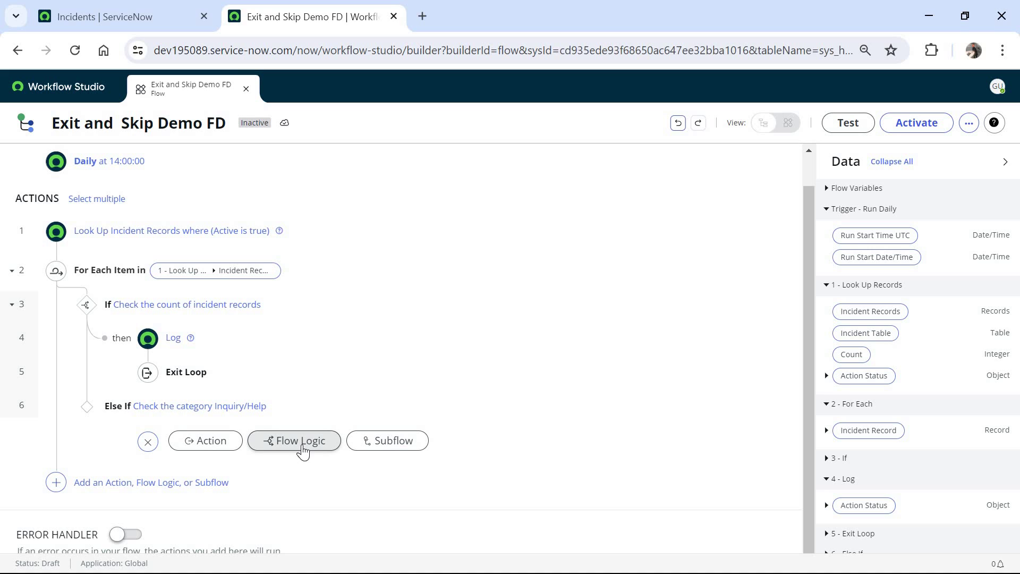
Add a Skip Iteration step under the Inquiry/Help Else If branch.
click(303, 451)
text(ski)
click(320, 489)
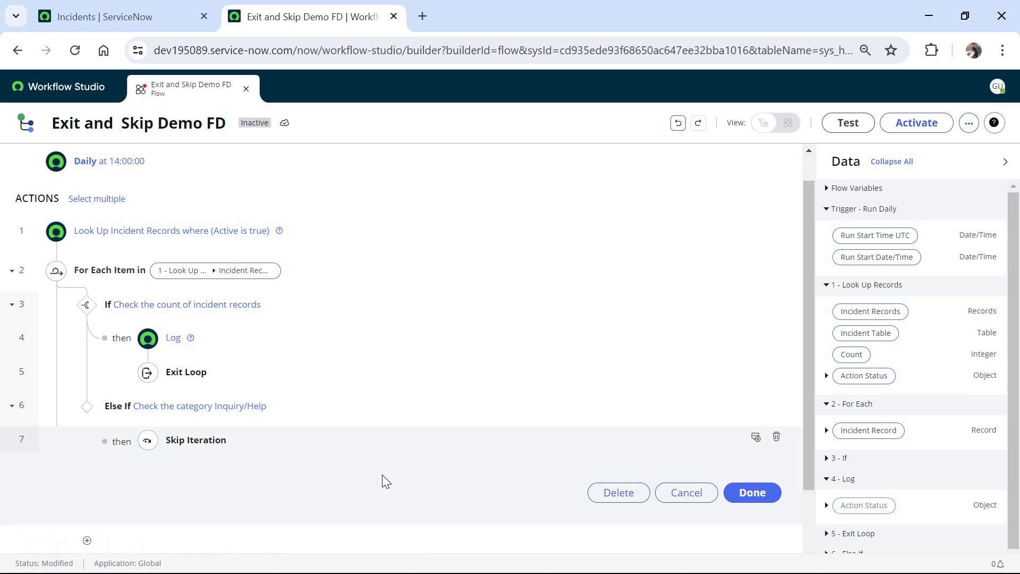
click(752, 494)
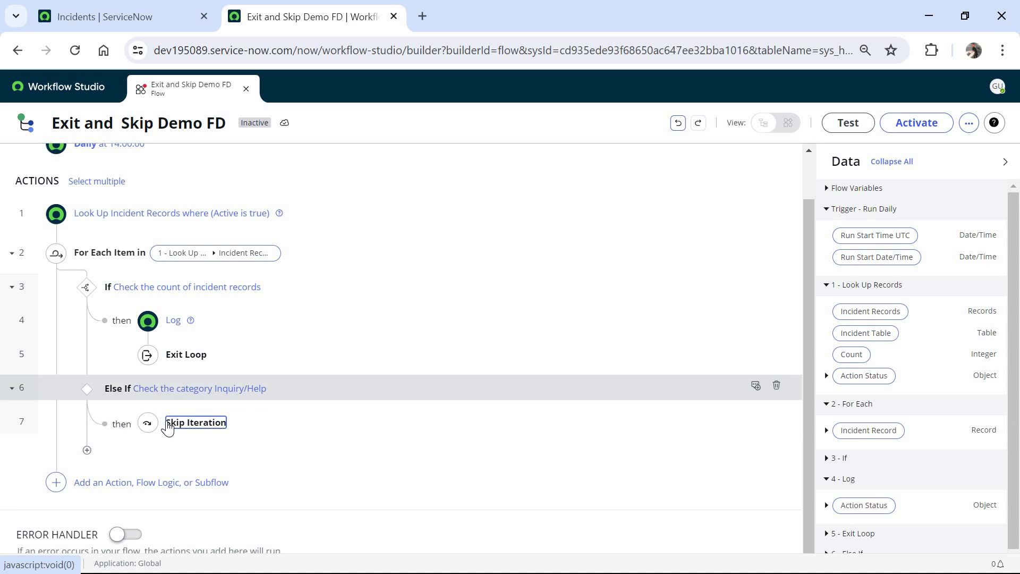
Add a Log step before Skip Iteration with a 'Skipping iteration' message.
click(149, 407)
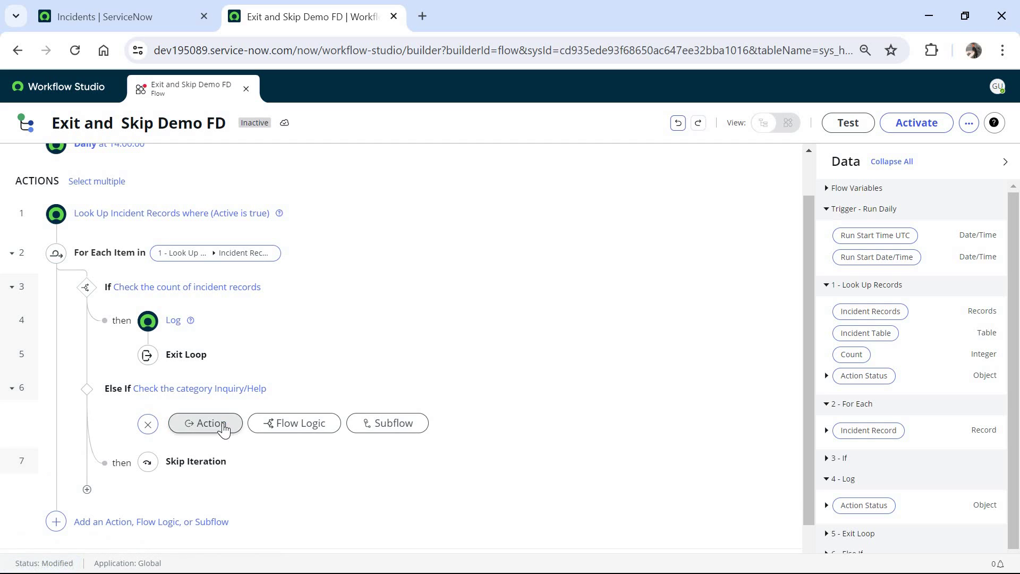
click(204, 423)
text(log)
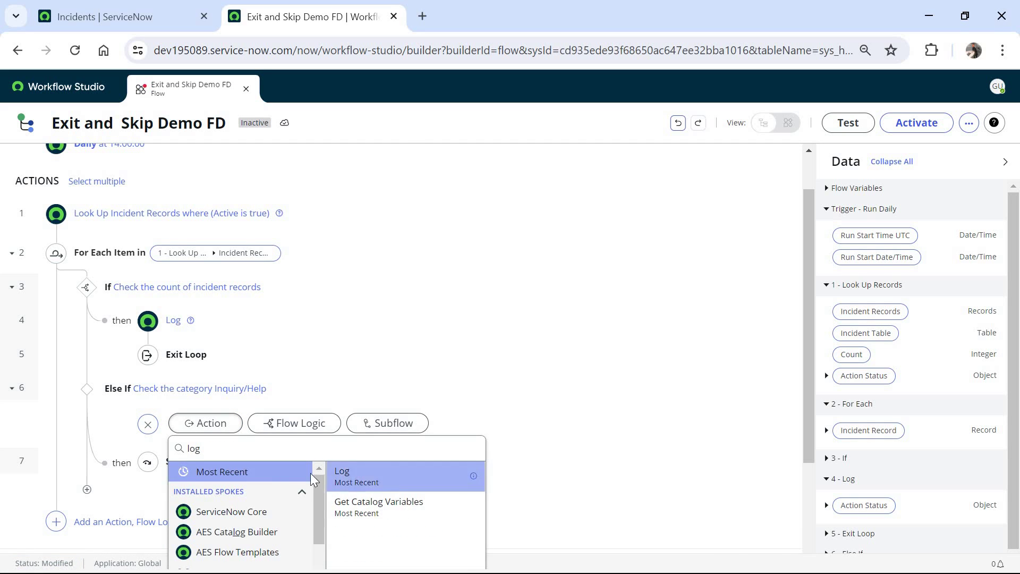
click(355, 479)
click(276, 508)
text(Hardit Skipping iteration)
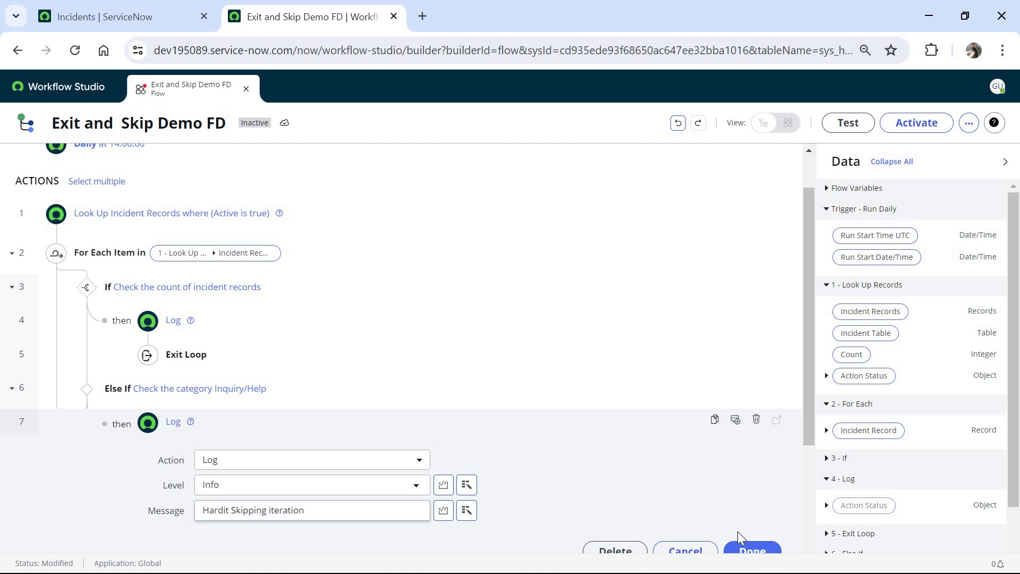
click(752, 550)
scroll(813, 425, down, 1)
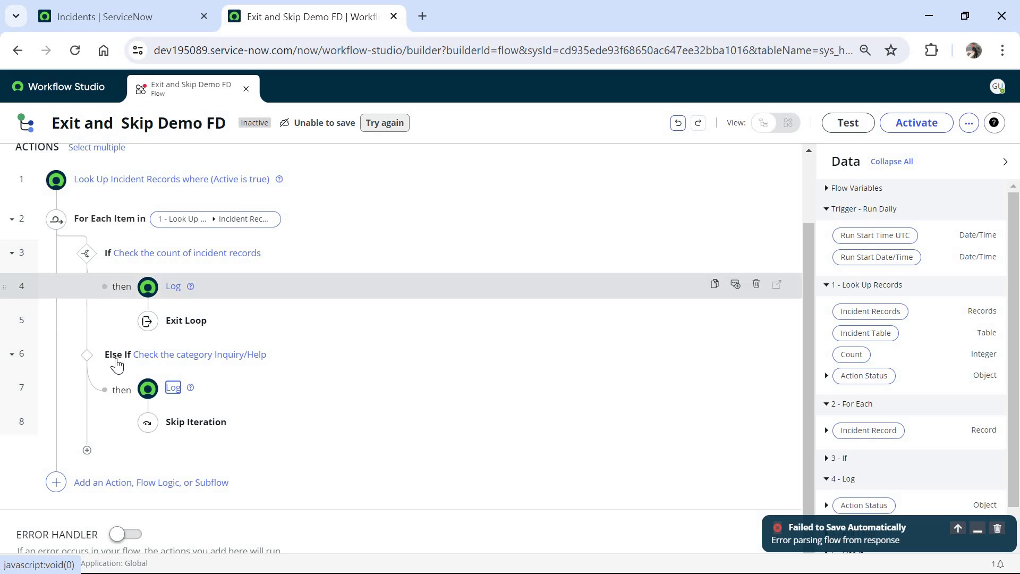
click(87, 450)
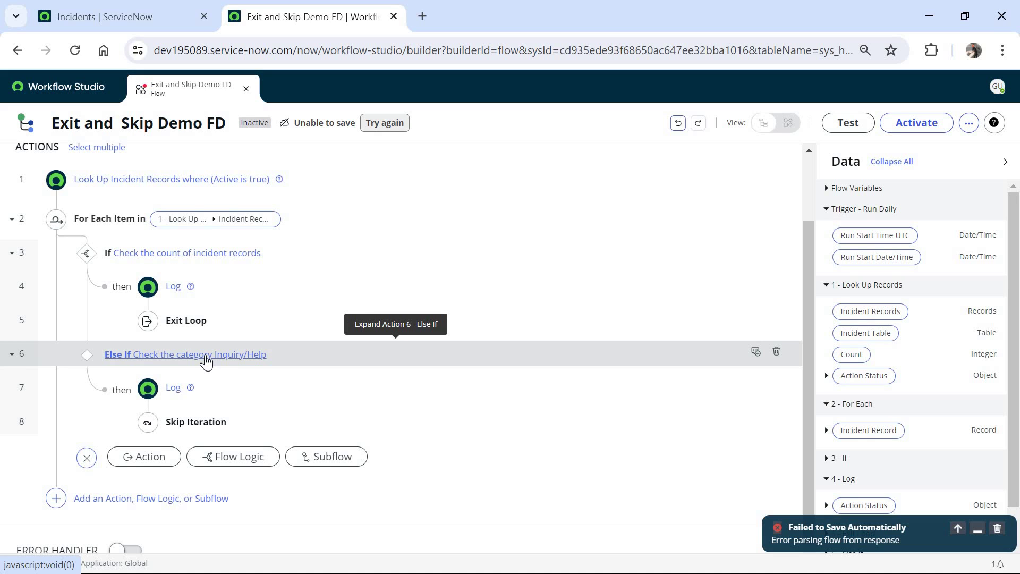
Add an Update Record action targeting the loop's current Incident Record.
click(139, 459)
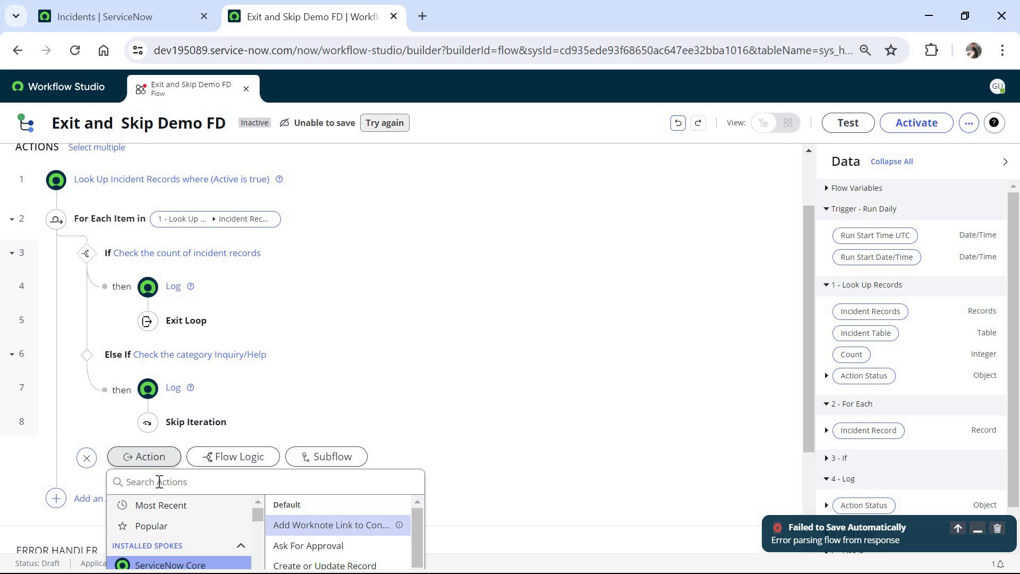
text(update re)
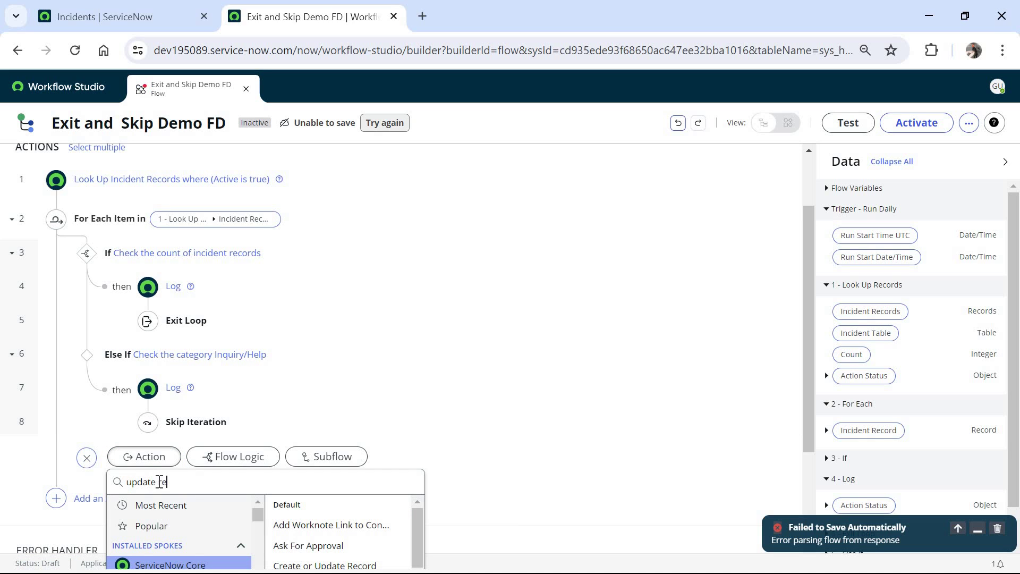
click(353, 518)
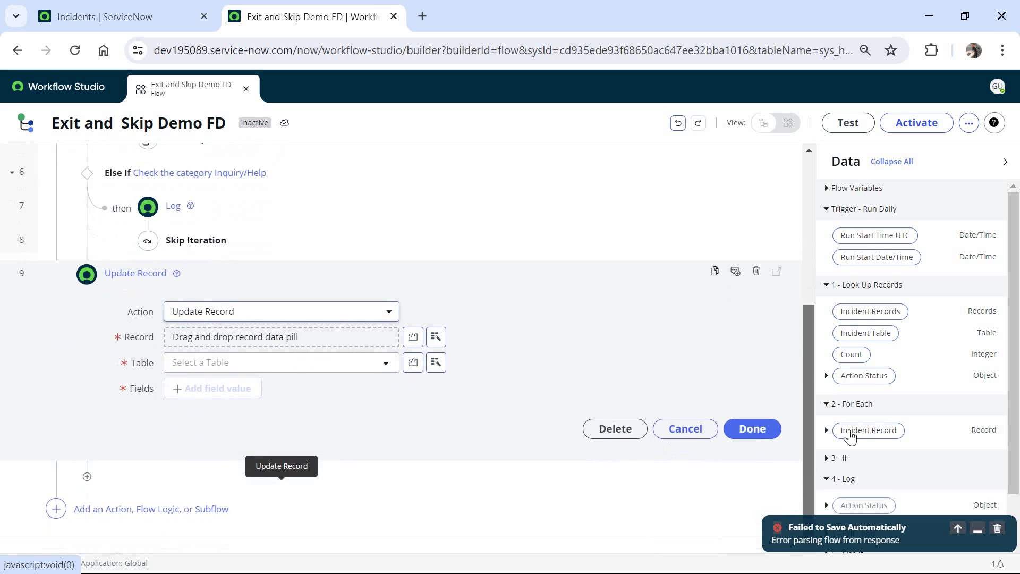
drag(851, 431, 314, 333)
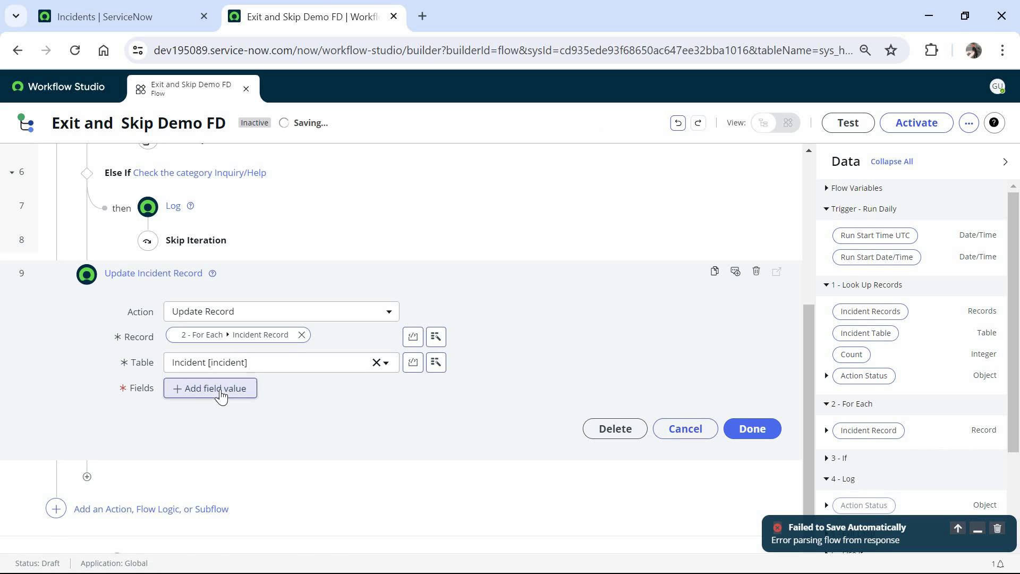
Set the updated incident's Assignment group field to Network.
click(220, 389)
click(227, 391)
text(ass)
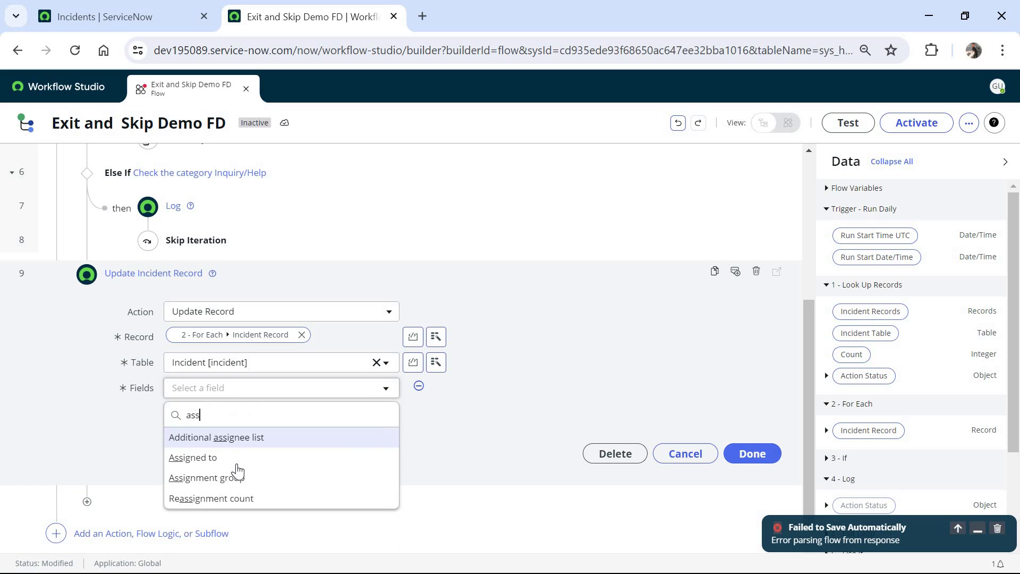
key(Down)
key(Down)
key(Return)
click(445, 394)
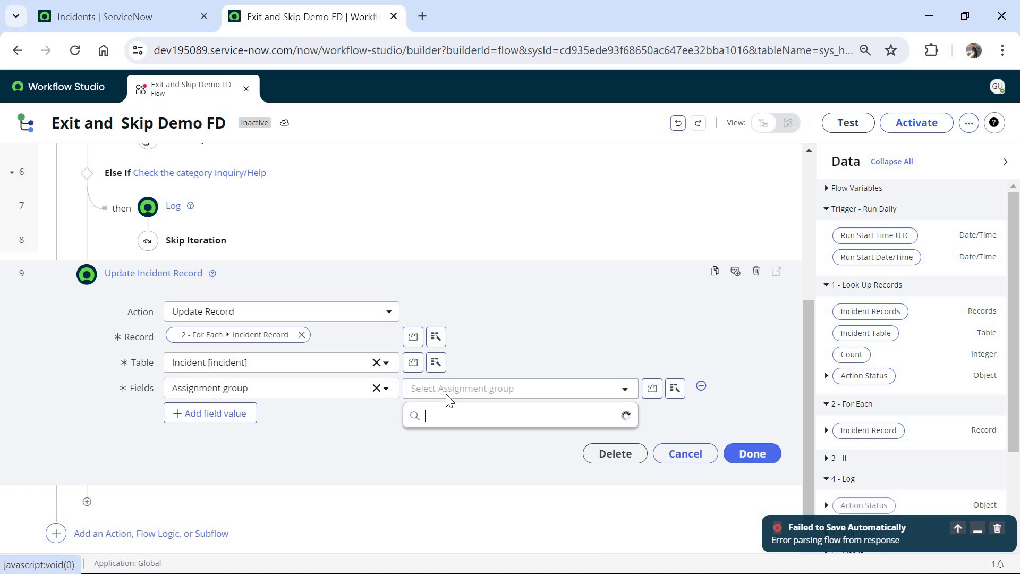
text(netwo)
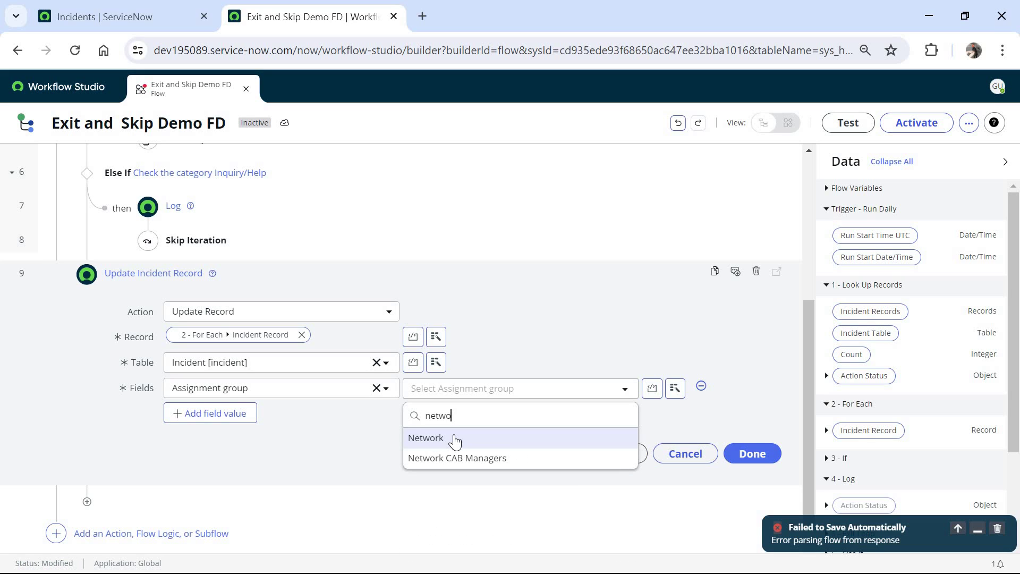
click(455, 439)
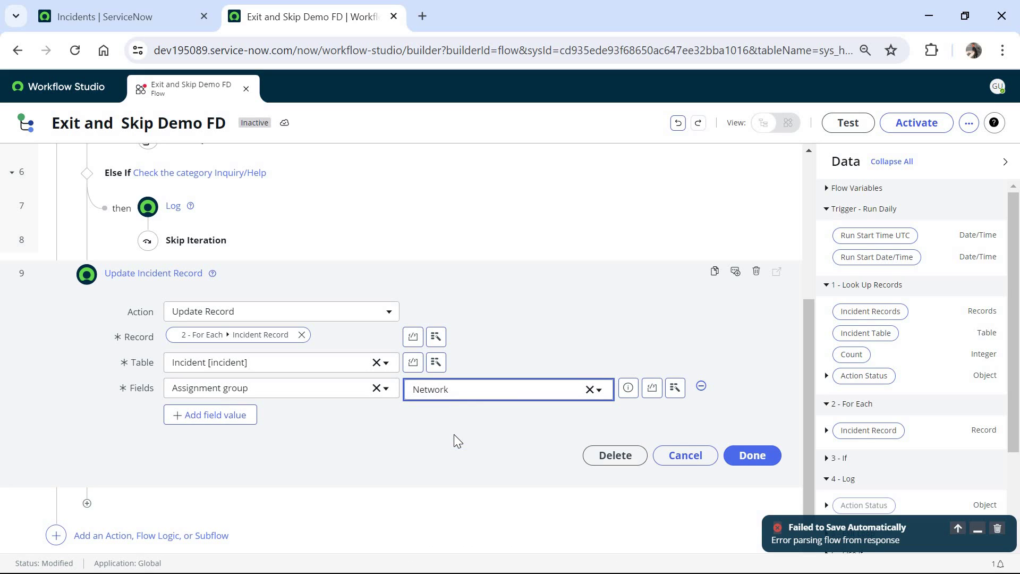
click(745, 455)
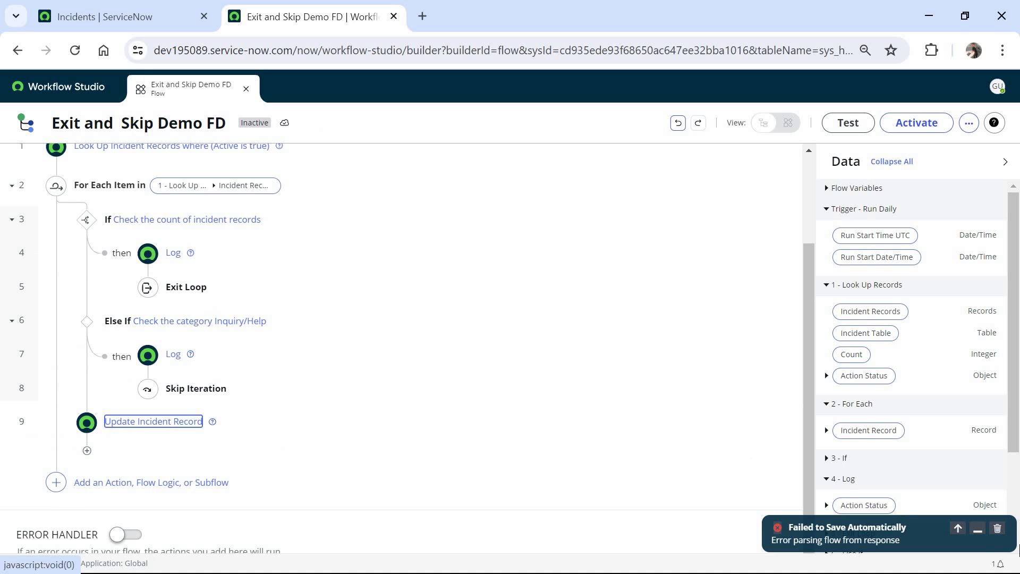
click(996, 528)
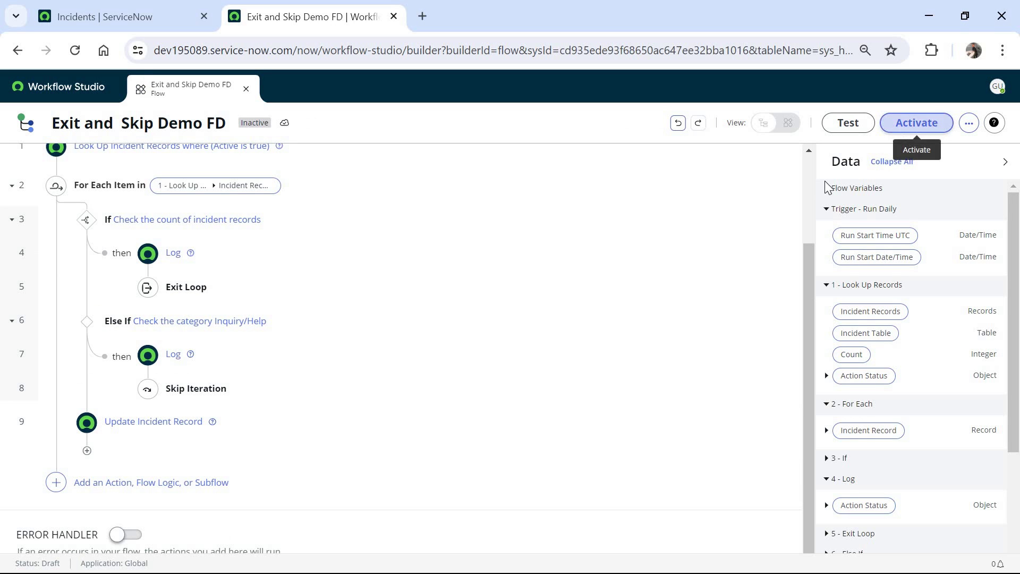
Activate the flow and change its Flow Reporting level to Full.
click(916, 123)
click(627, 291)
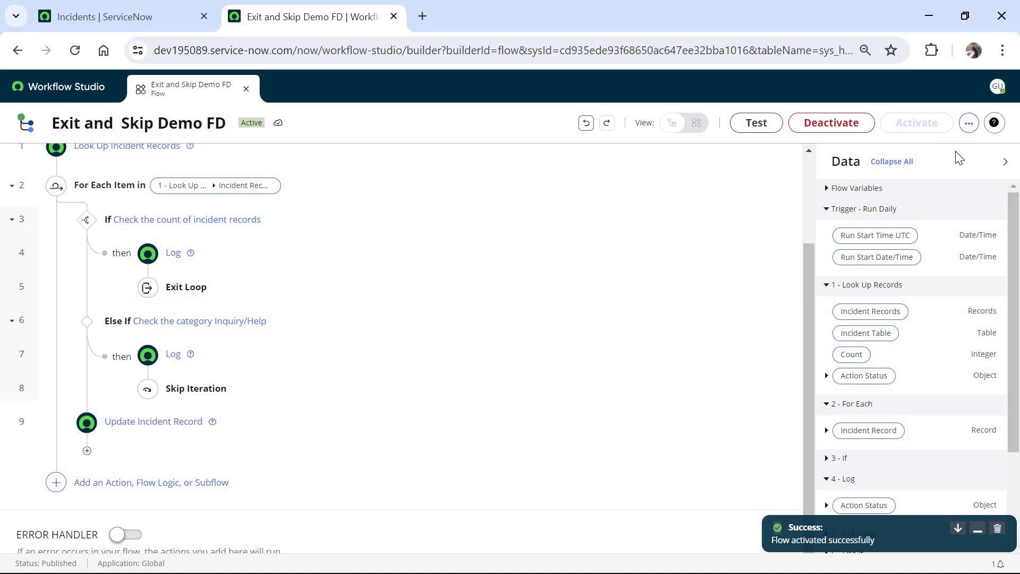
click(969, 123)
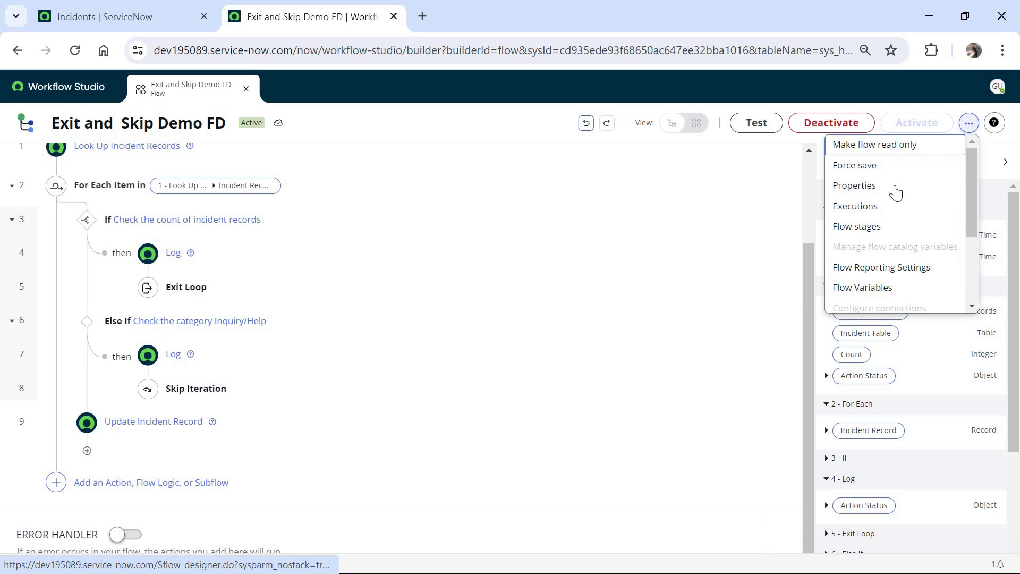
click(896, 268)
click(505, 227)
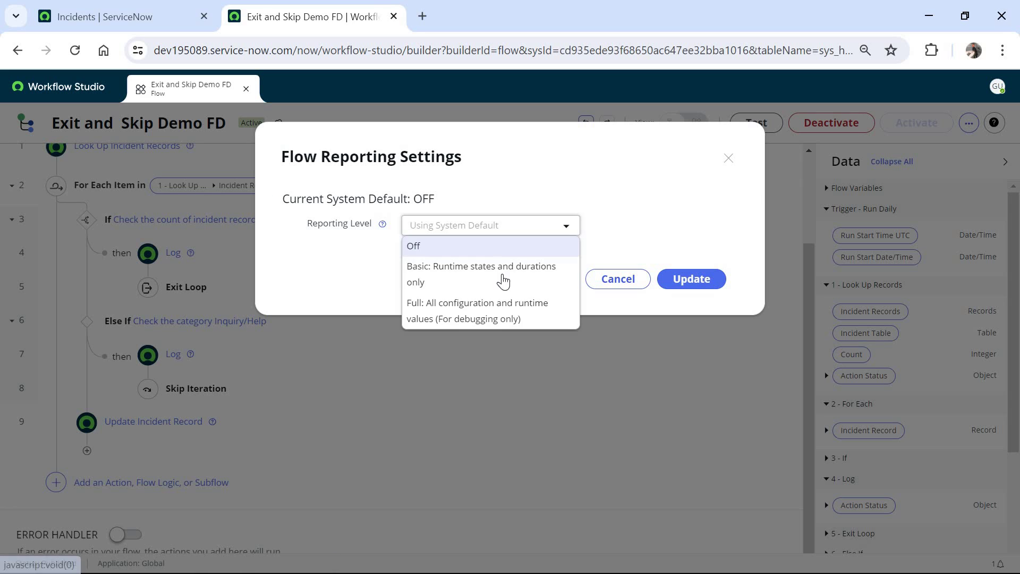
click(505, 315)
click(687, 285)
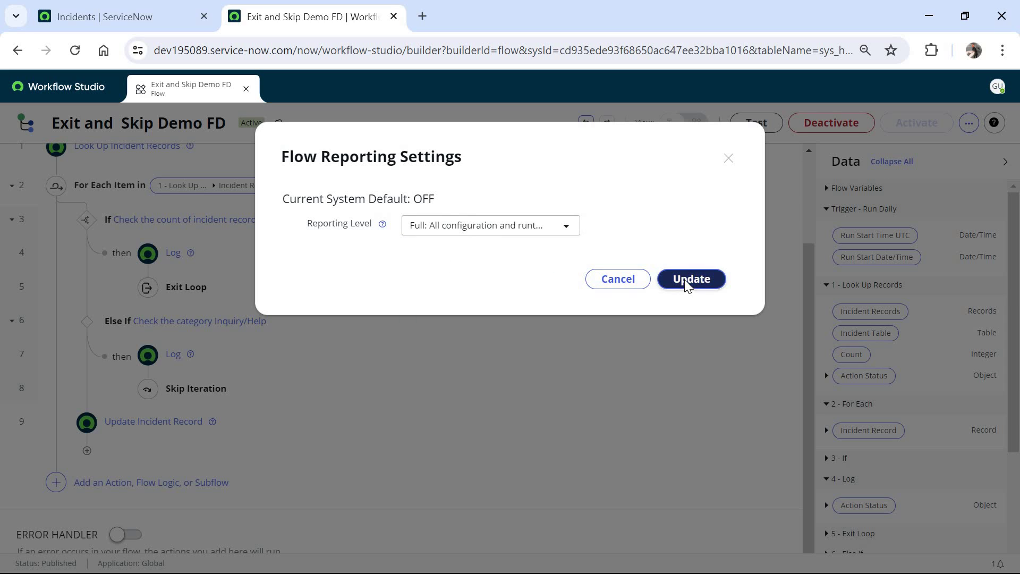
click(620, 288)
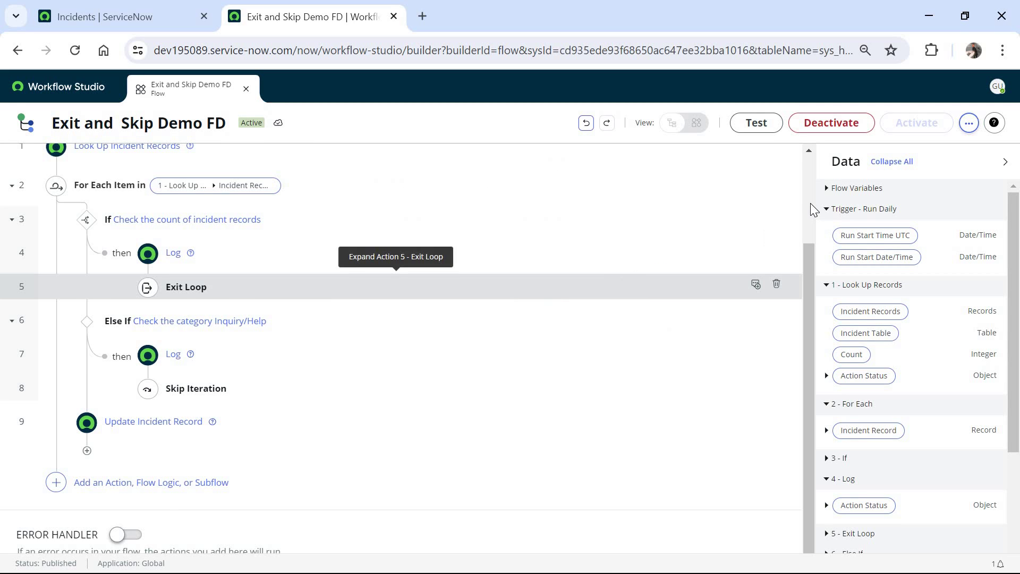
Run a flow test, view its execution that ended in Error, and open its flow logs.
click(767, 134)
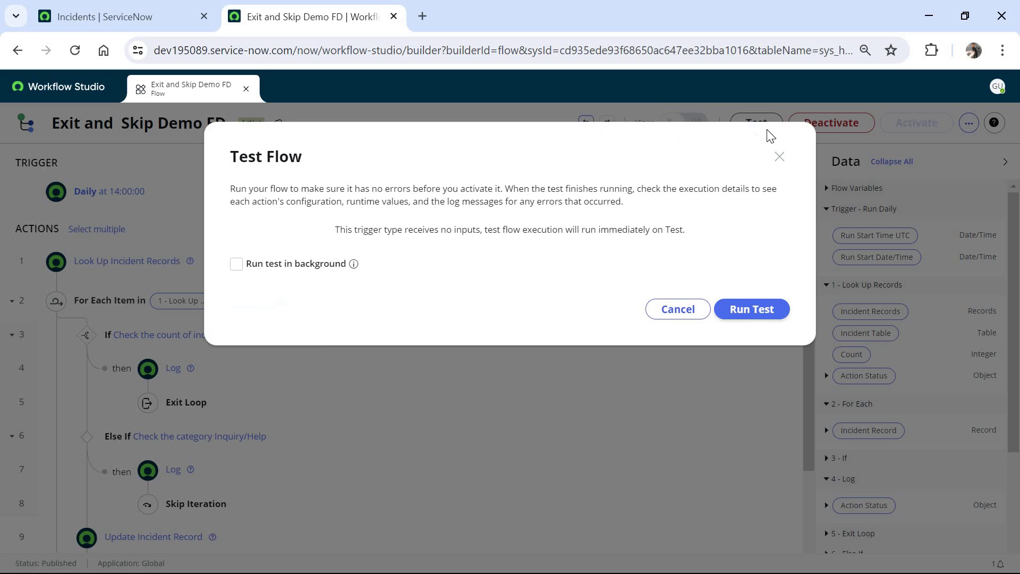
click(751, 313)
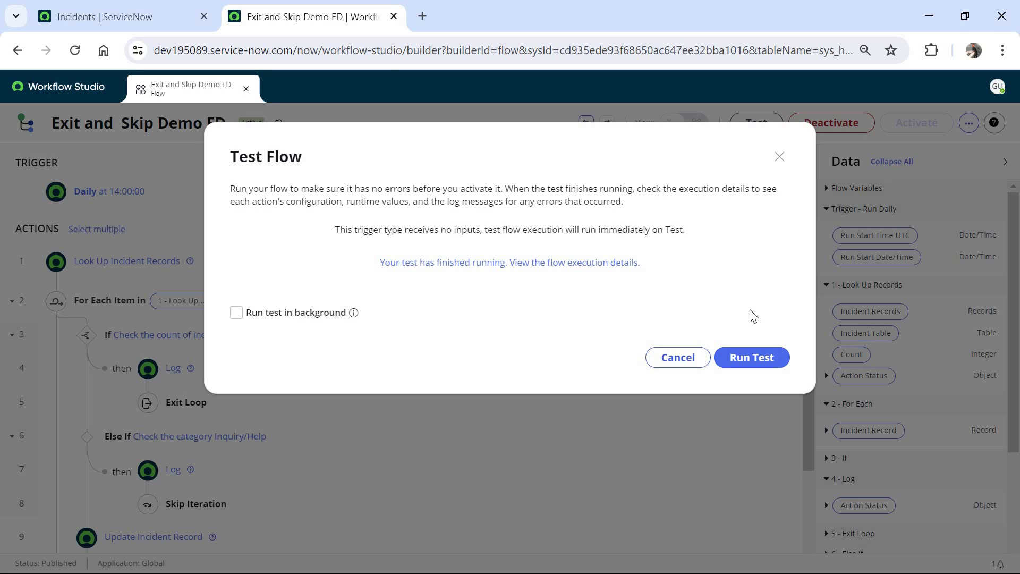
click(599, 274)
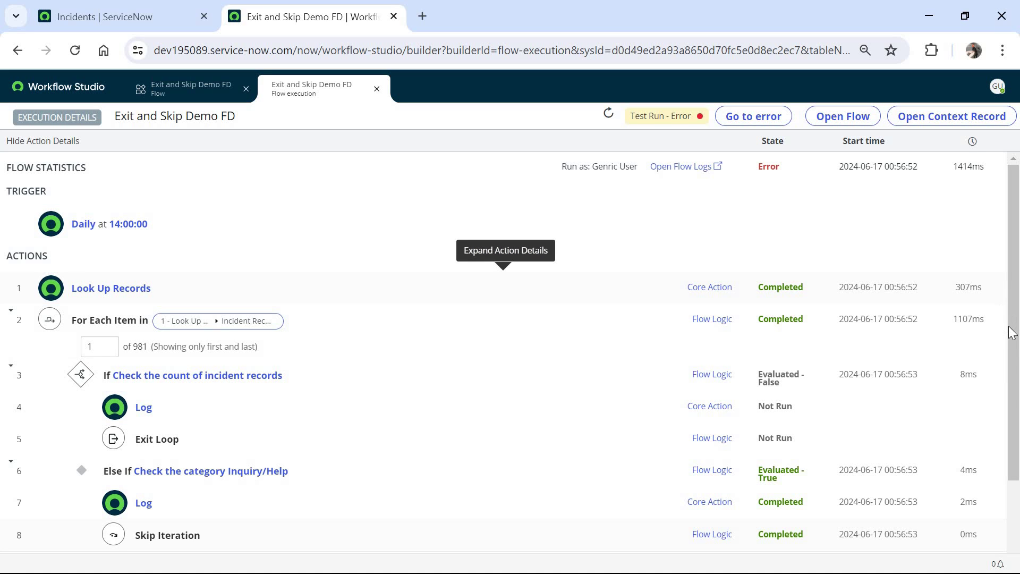
click(709, 169)
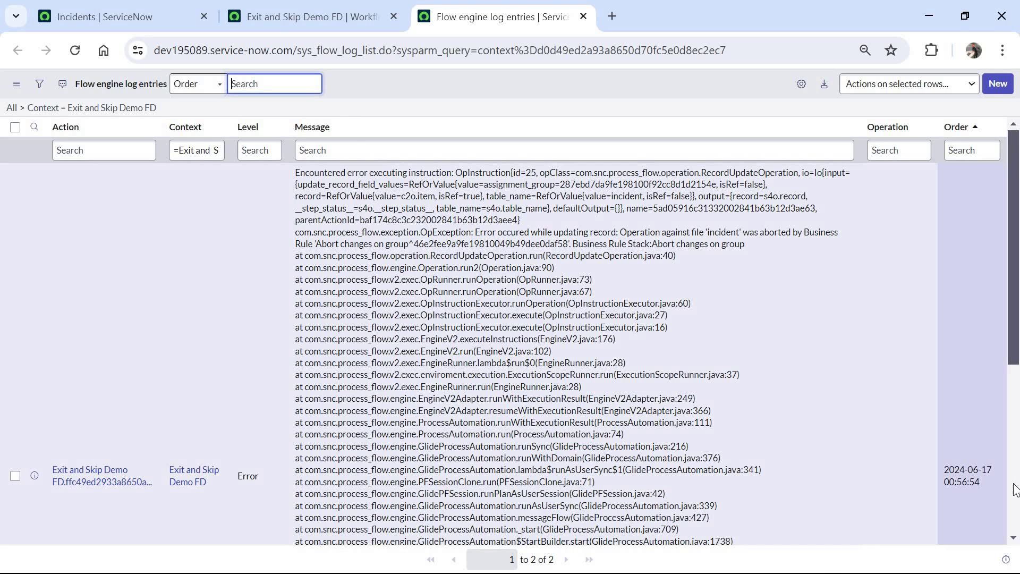
Trace the logged error to the 'Abort changes on group' business rule, then return to Incidents.
click(1013, 484)
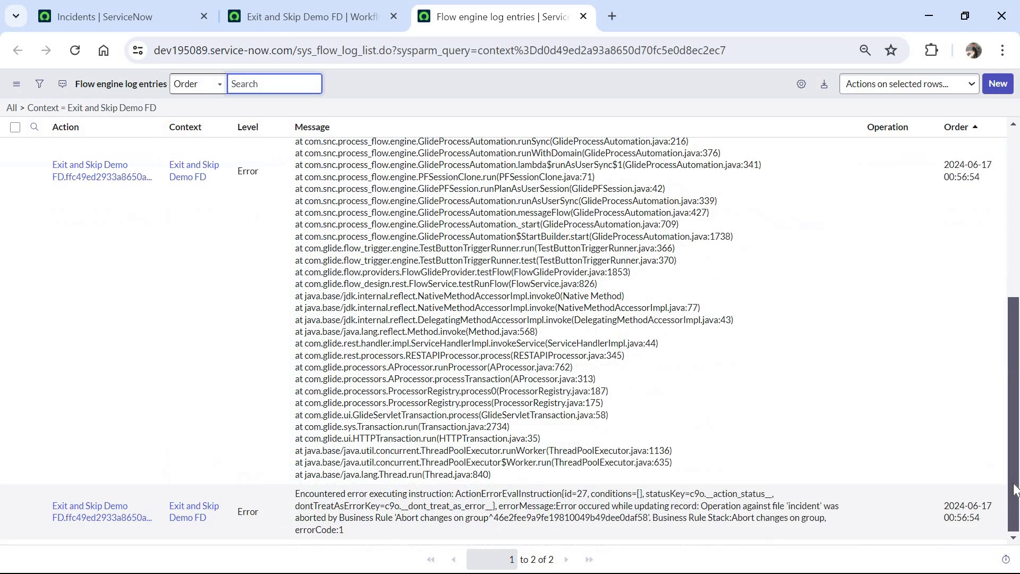
drag(357, 517, 600, 523)
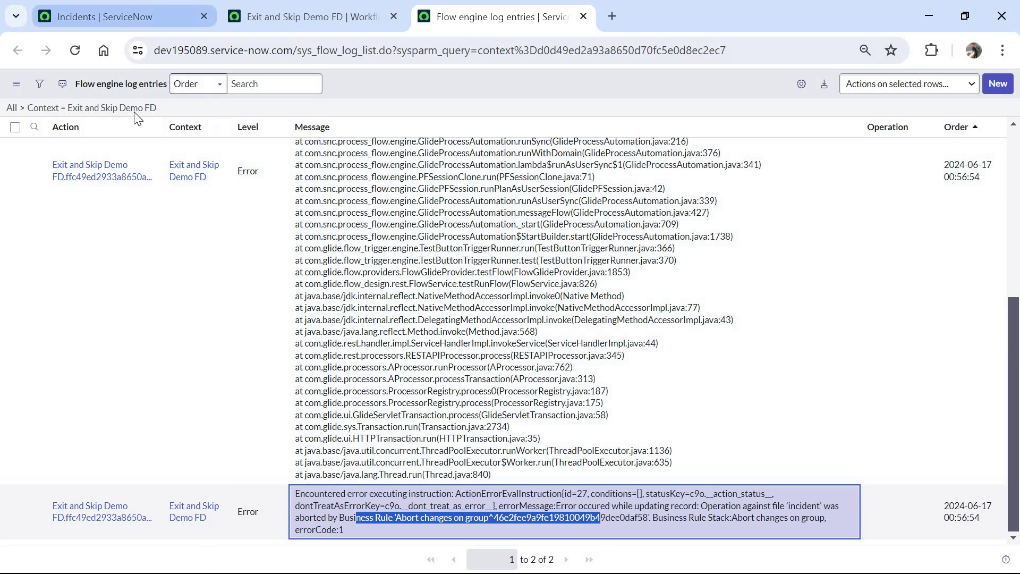
click(126, 13)
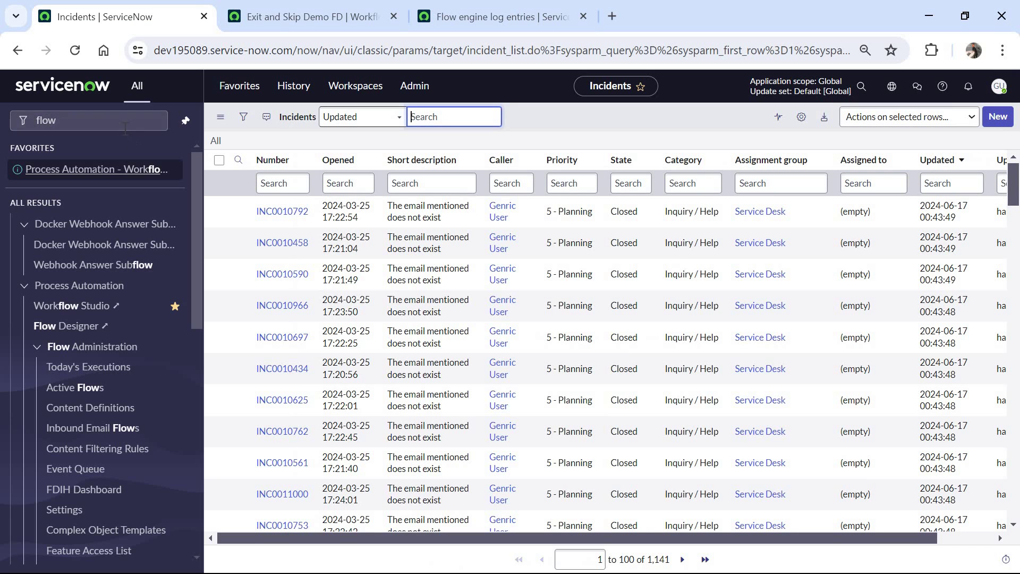
Open the Business Rules list and filter it by name 'abort'.
click(125, 127)
text(busi)
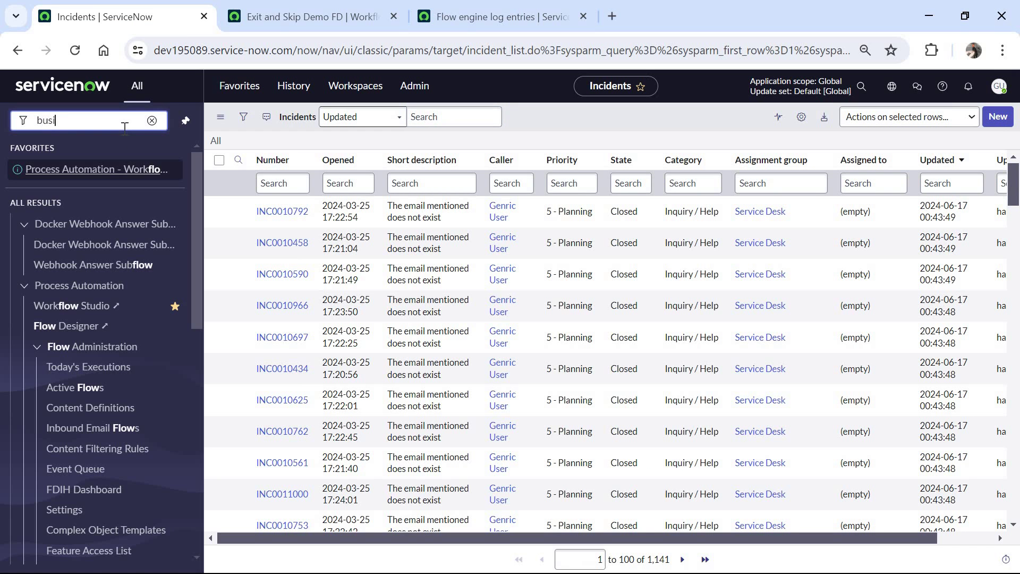
text(ness rul)
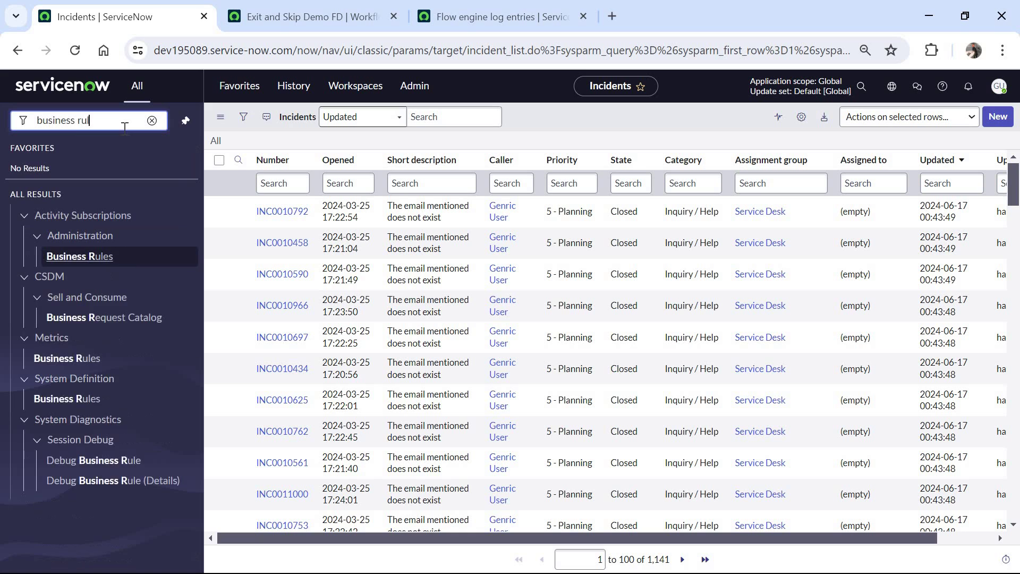
click(83, 338)
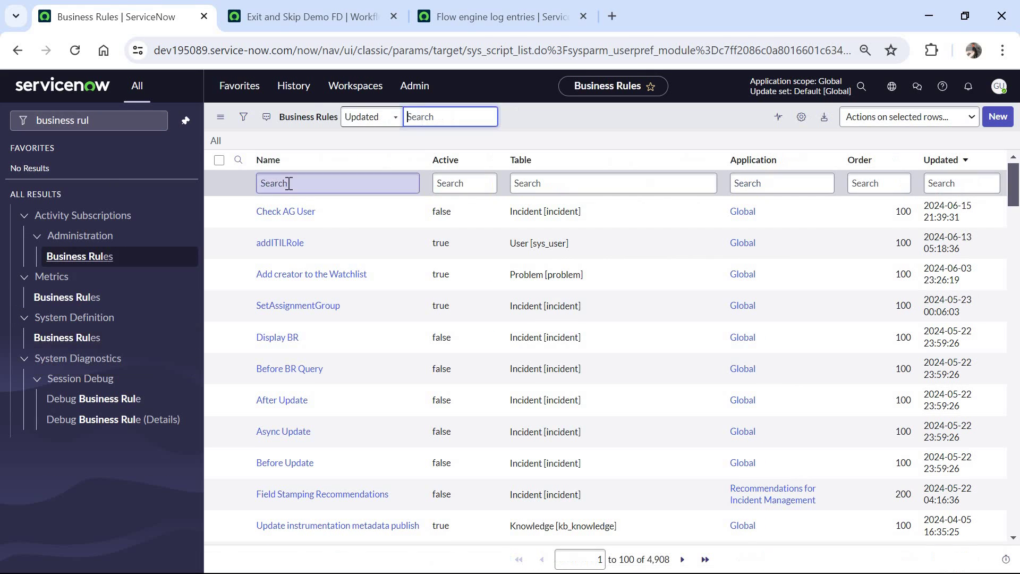
click(288, 183)
text(abort)
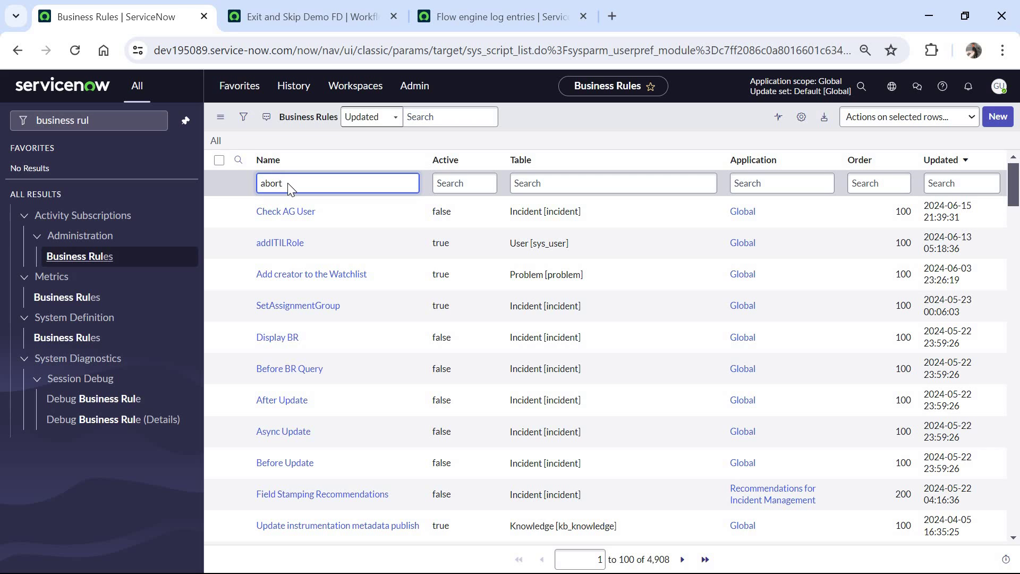
key(Return)
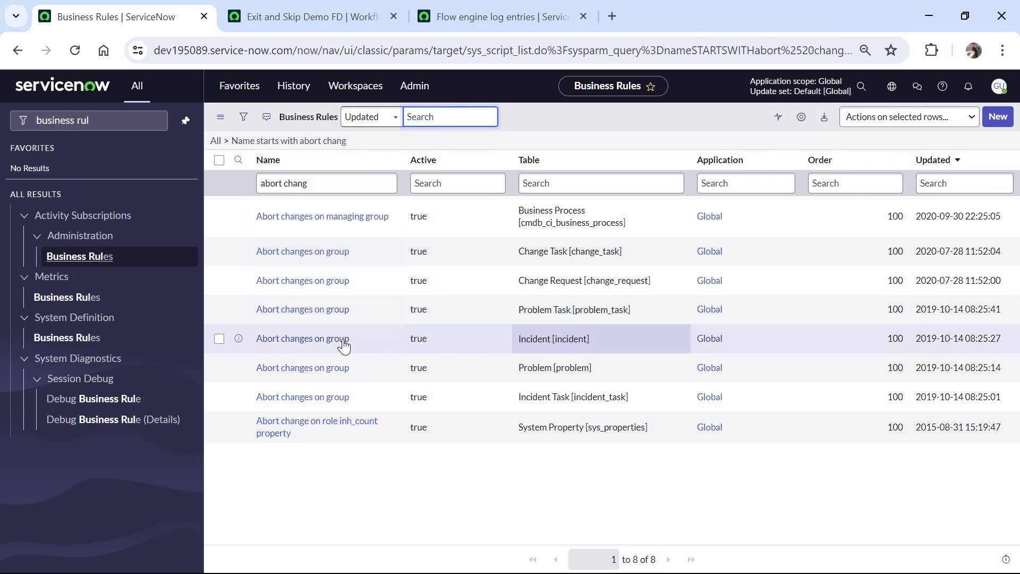
Set the Incident table's 'Abort changes on group' rule to Active false and save it.
double_click(420, 342)
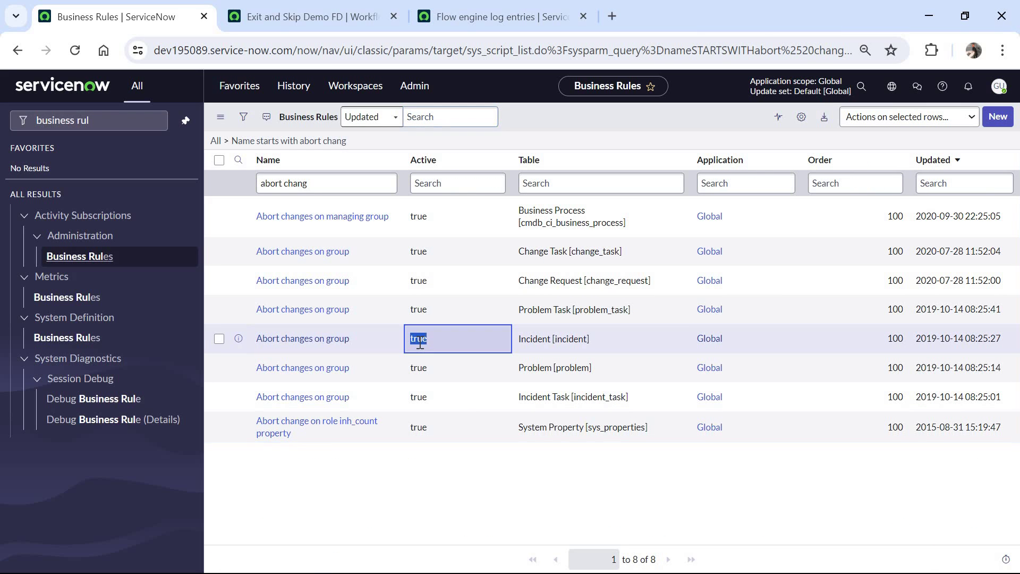
click(436, 340)
click(445, 364)
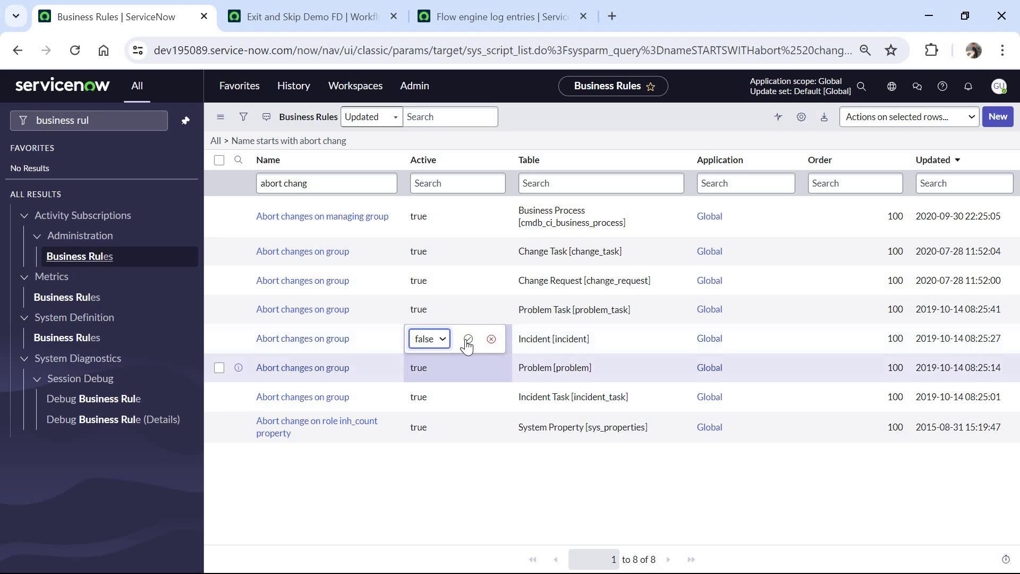
click(466, 342)
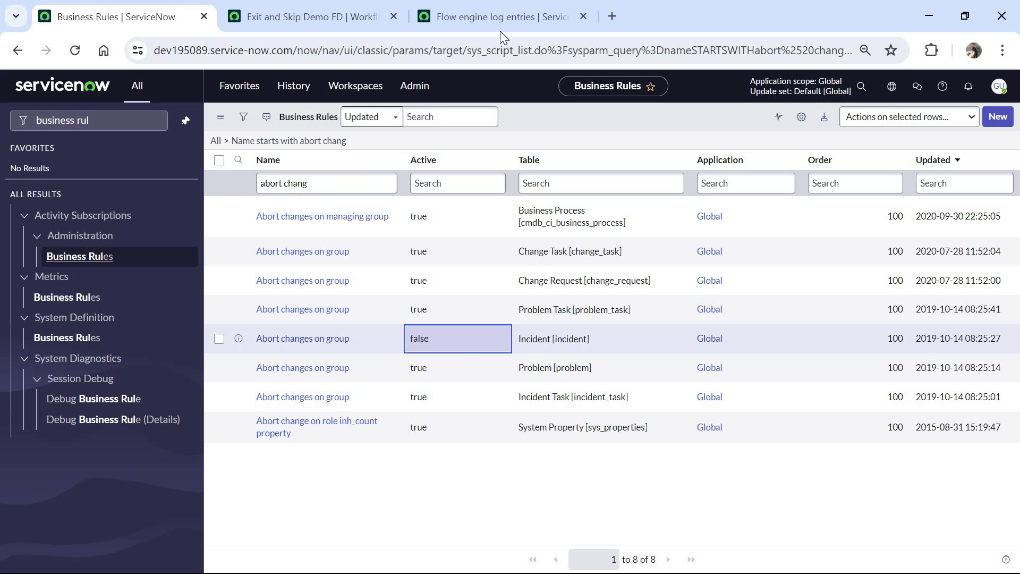
Close the old flow log and execution tabs and rerun the flow test.
click(484, 21)
click(582, 16)
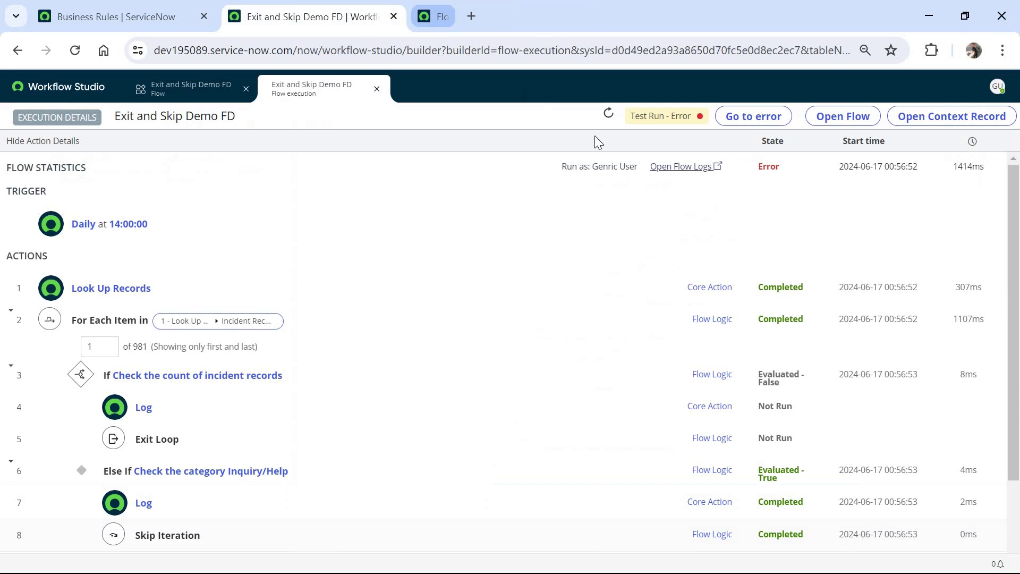
click(377, 88)
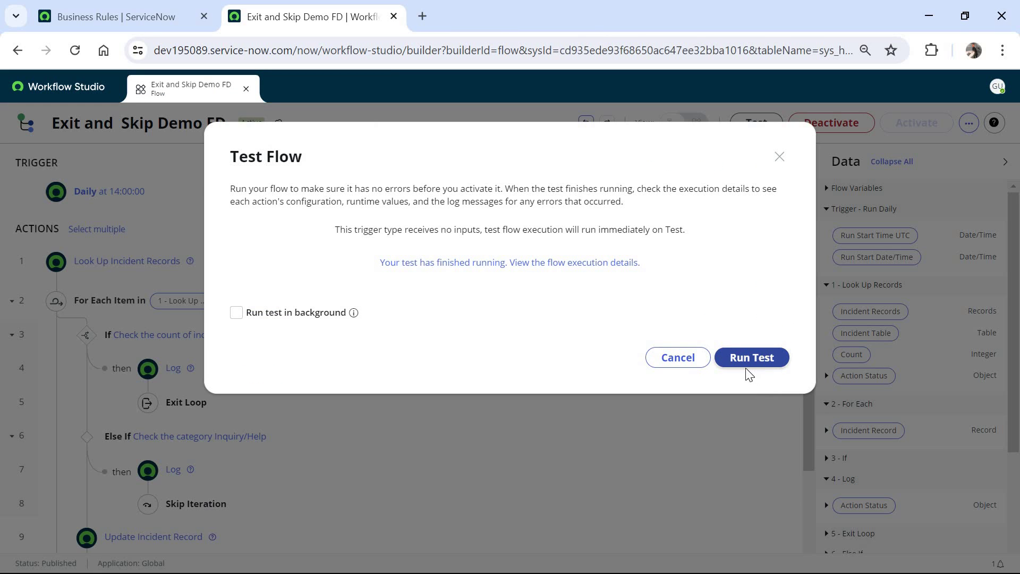
click(740, 357)
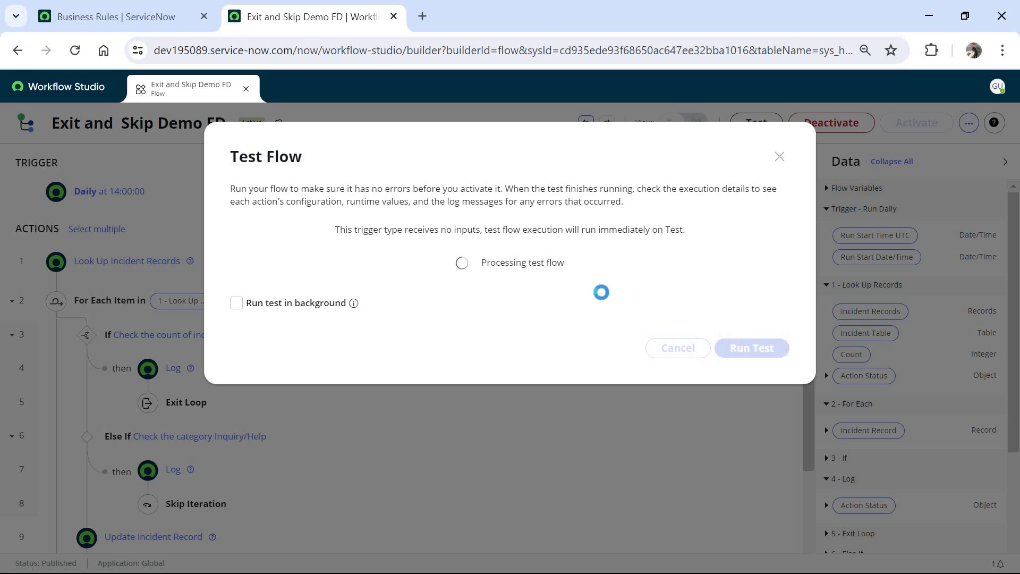
Open the new execution details, now Completed, and view the last loop iteration, 981.
click(601, 264)
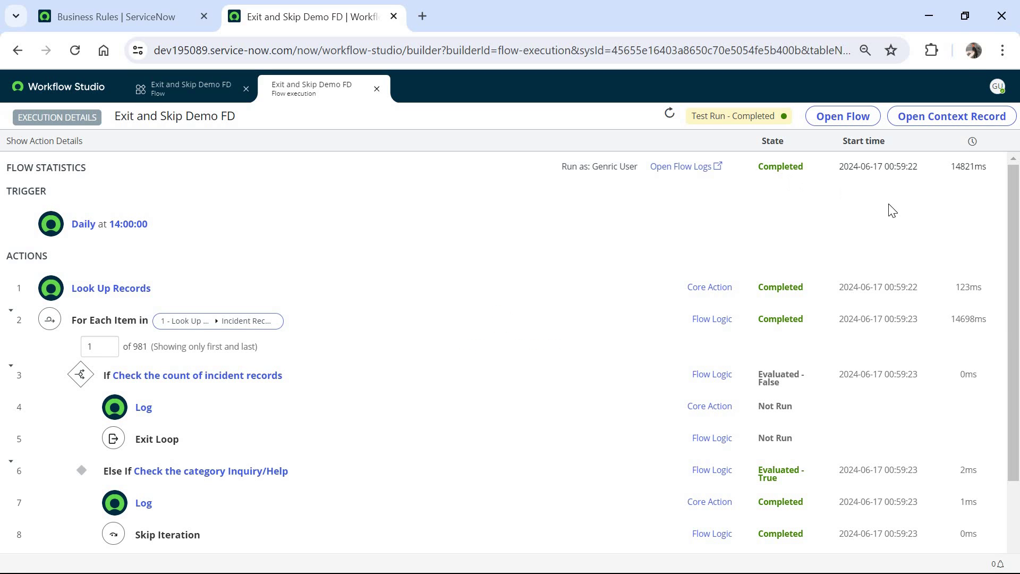
drag(1016, 300, 1002, 358)
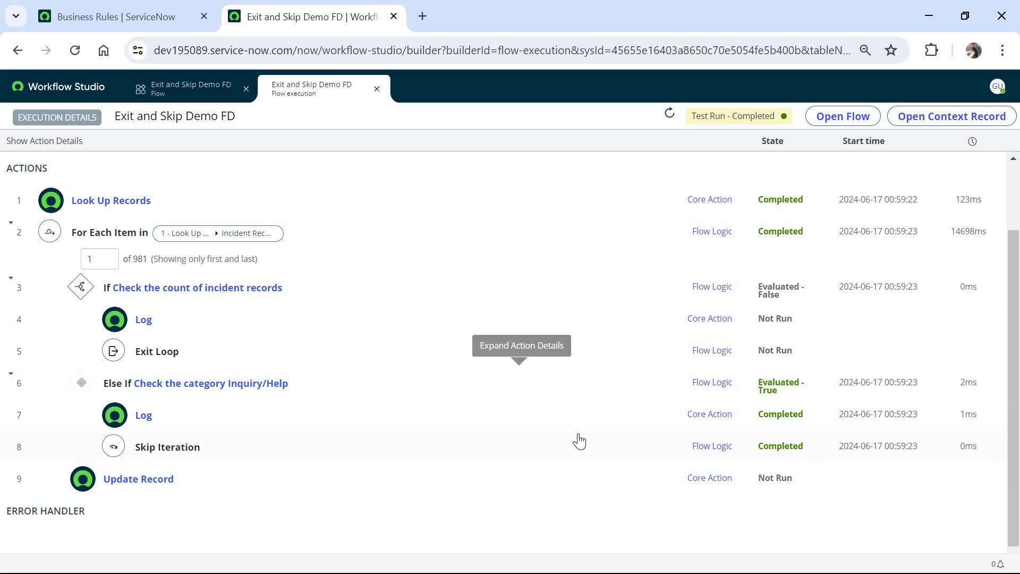
click(108, 256)
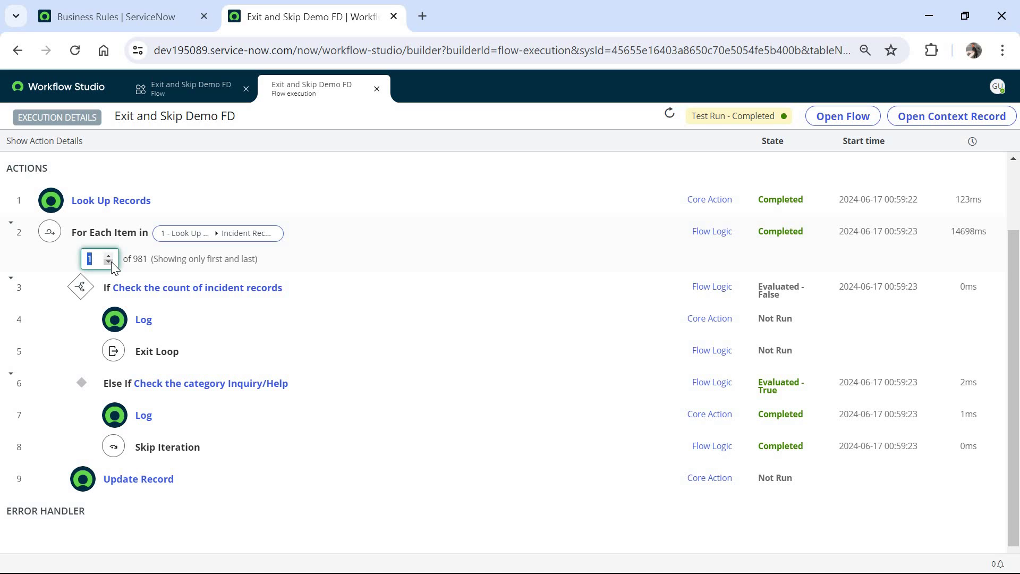
click(127, 6)
Open incident.list and check which incidents now have Network as assignment group.
click(121, 114)
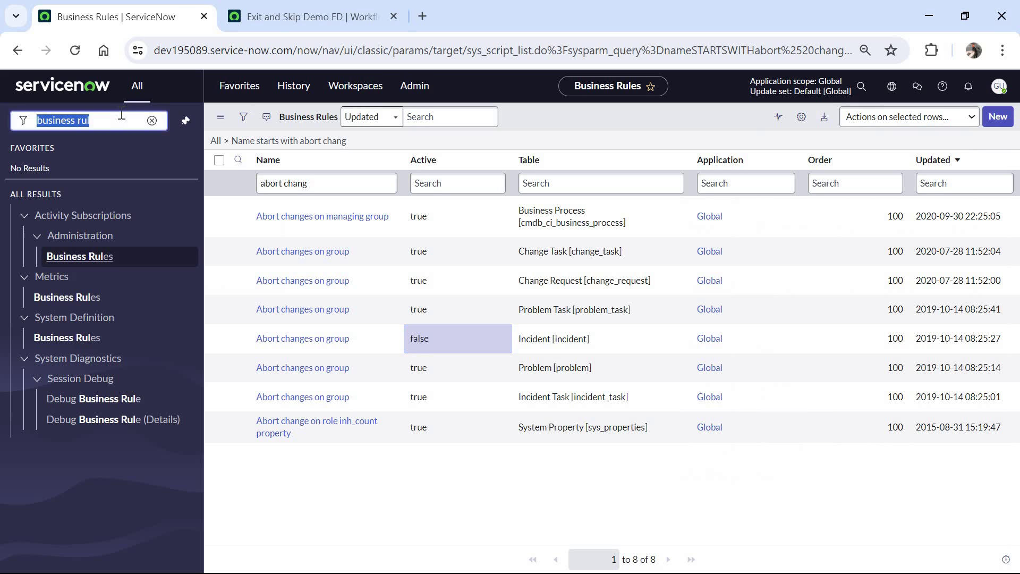
text(incident.)
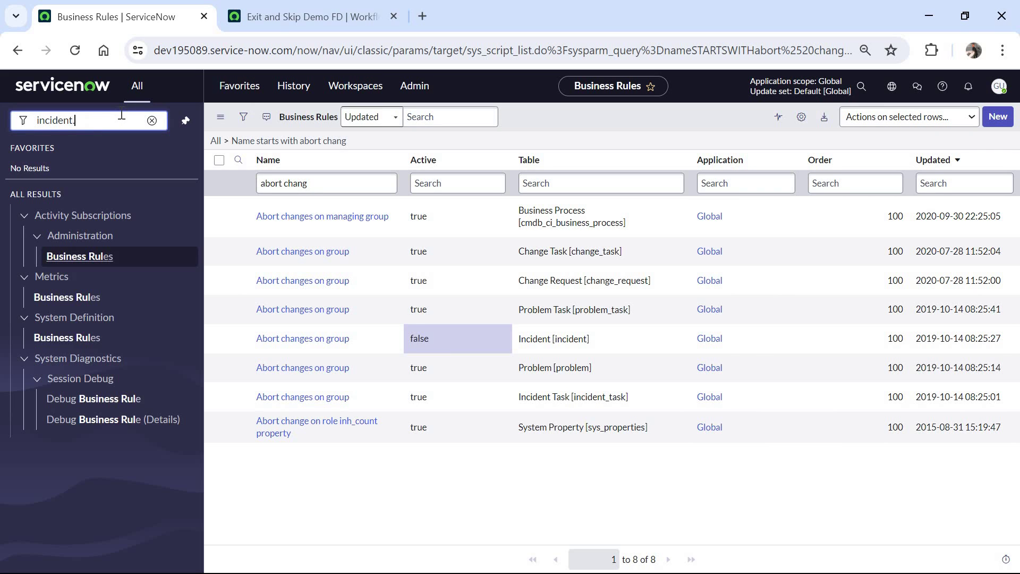
text(list)
key(Return)
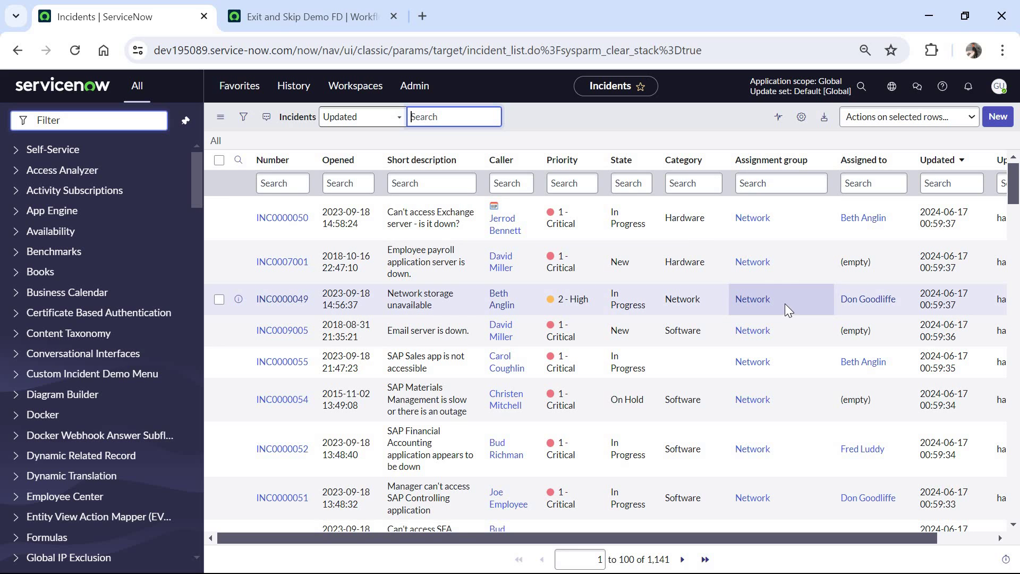
scroll(1016, 235, down, 15)
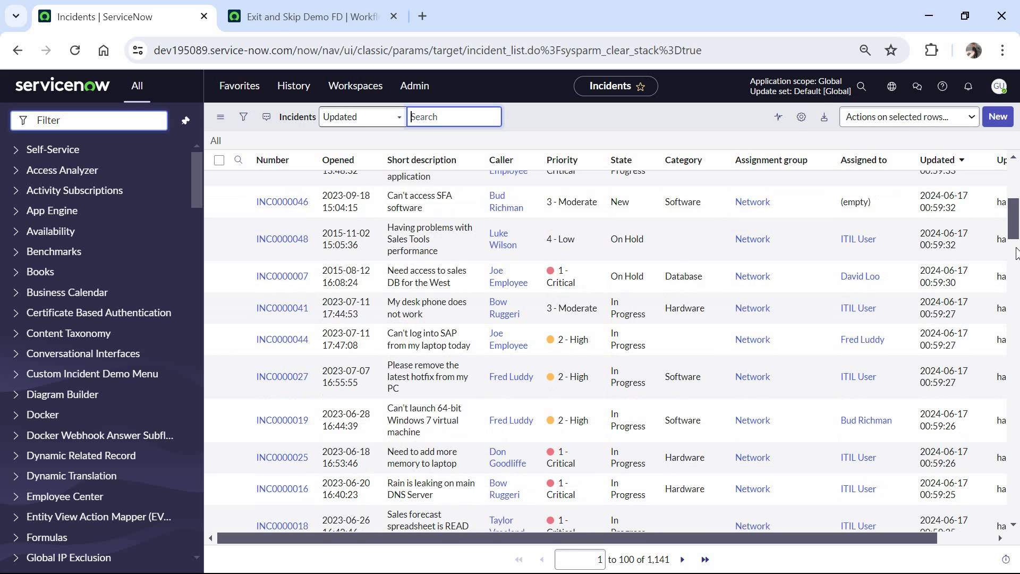
scroll(763, 296, up, 4)
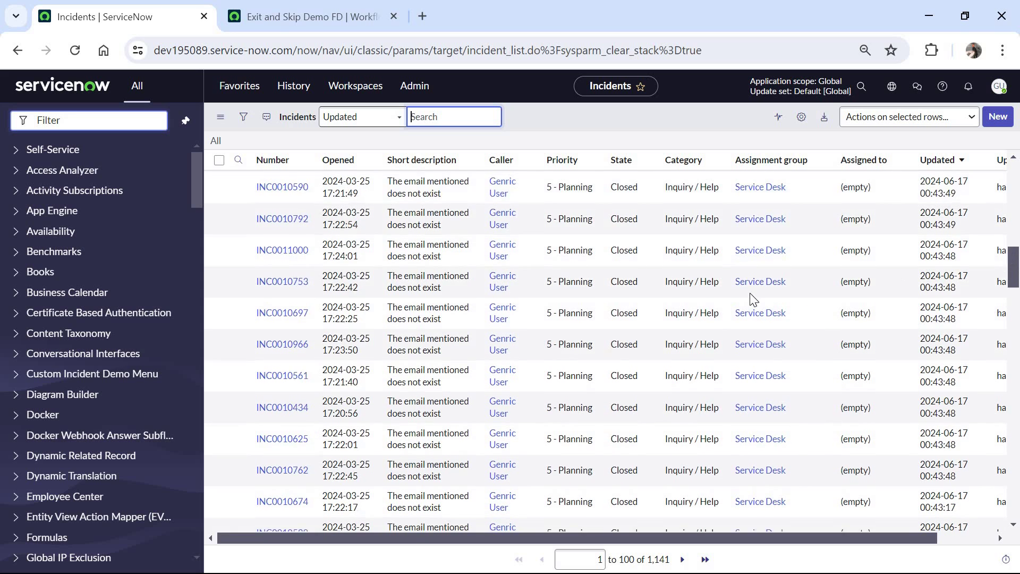